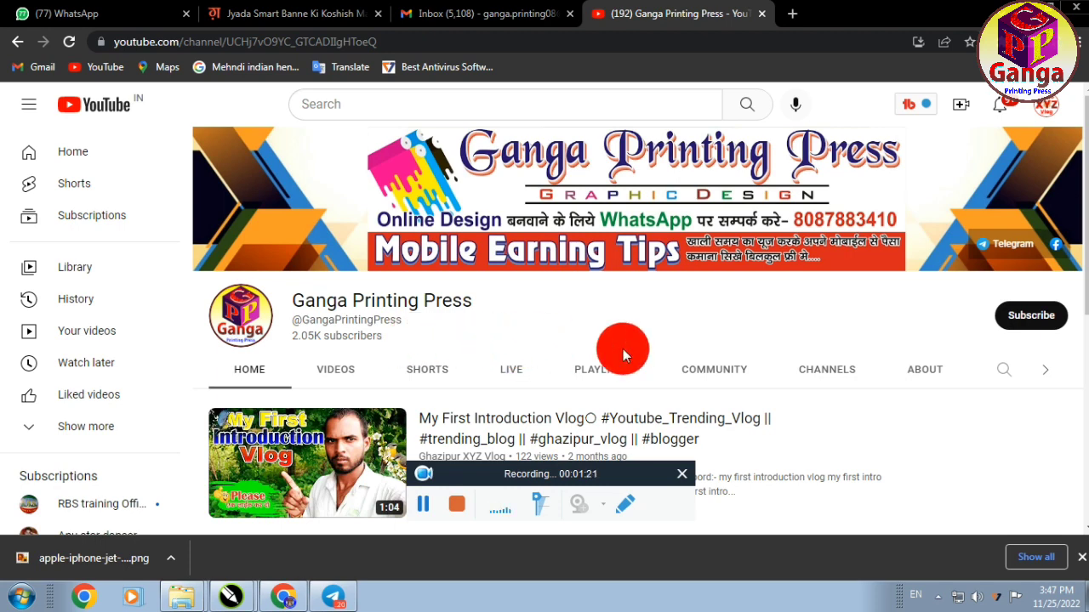
# - Subscribe to the Ganga Printing Press channel and turn on all of its notifications
pyautogui.click(1018, 322)
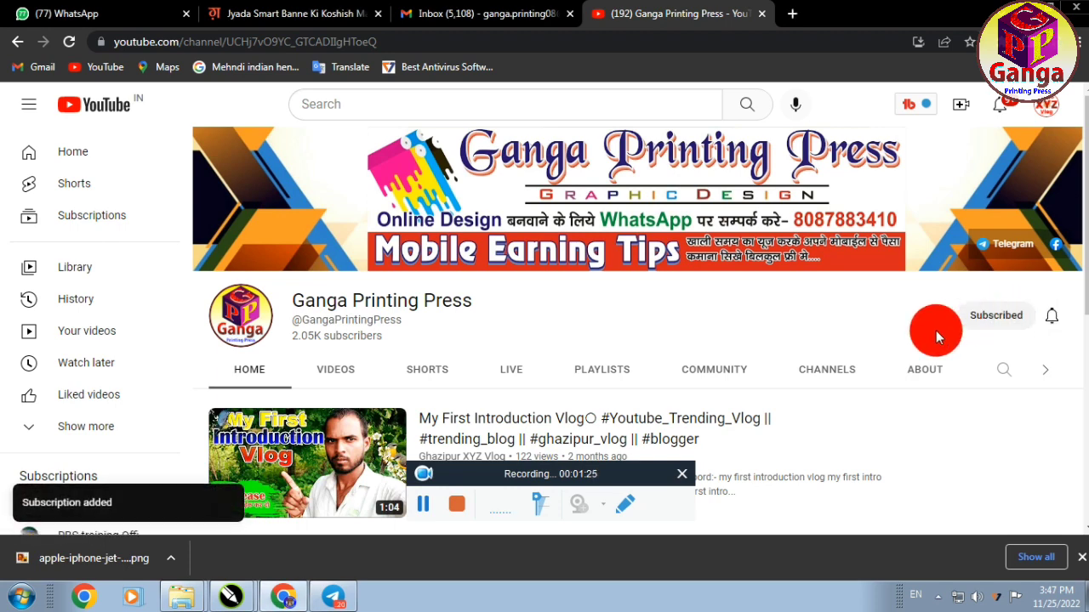
pyautogui.click(1053, 323)
pyautogui.click(970, 356)
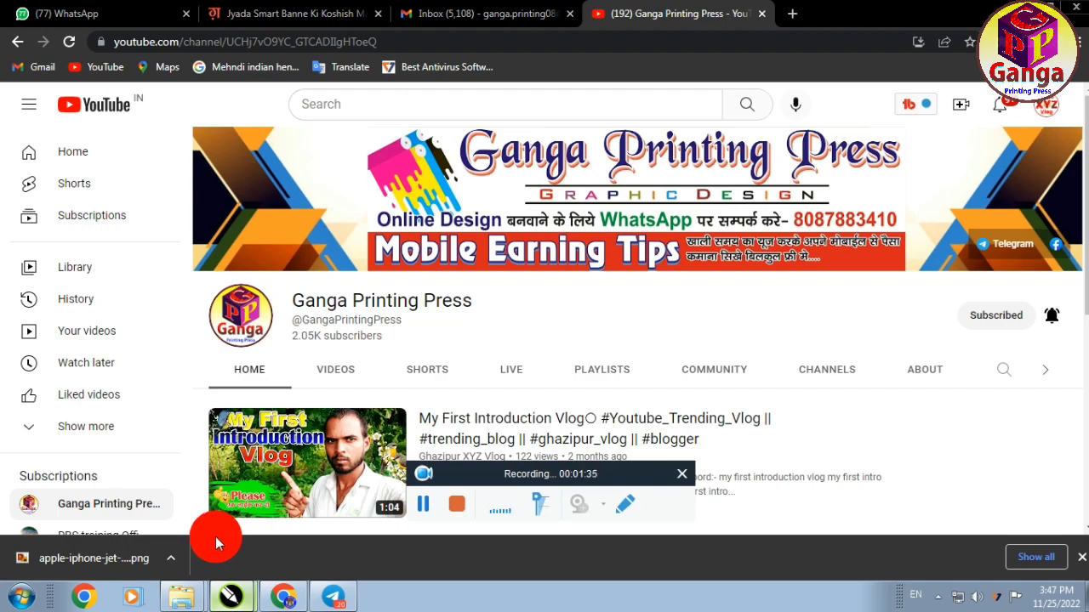
# - Switch to CorelDRAW and examine the card cover on page 3, including its शुभ तिलकोत्सव and शुभ विवाह sections
pyautogui.hotkey('alt', 'Tab')
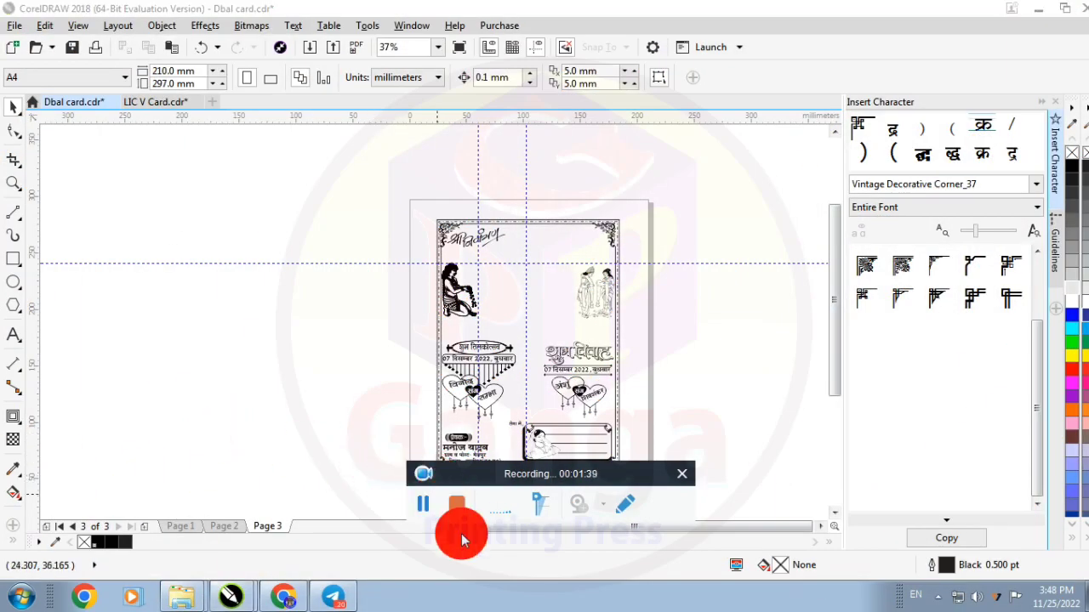
pyautogui.moveTo(649, 479); pyautogui.dragTo(669, 539)
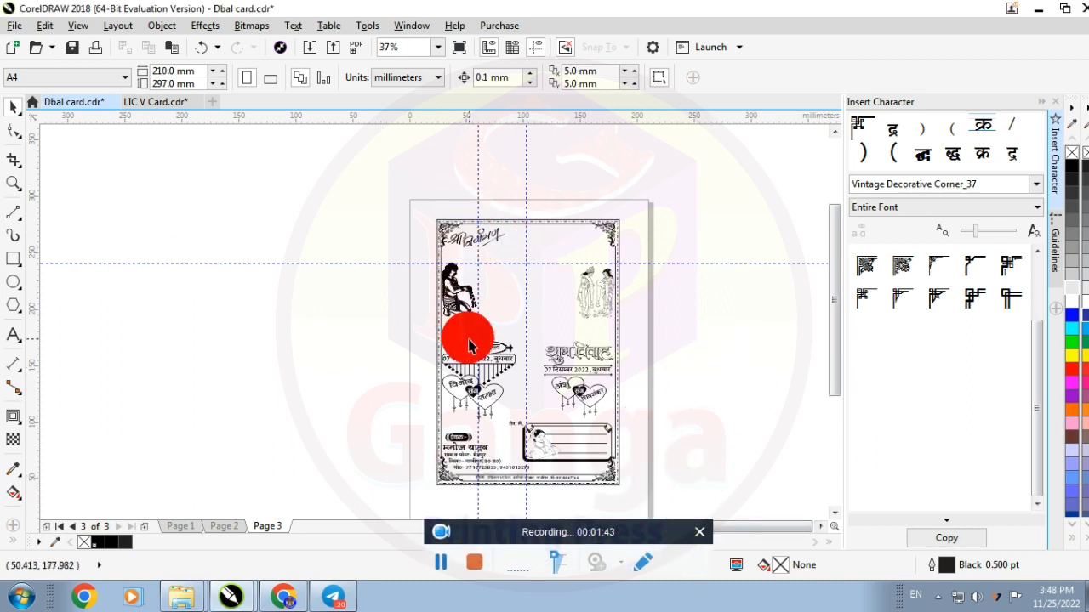
pyautogui.scroll(2, 481, 348)
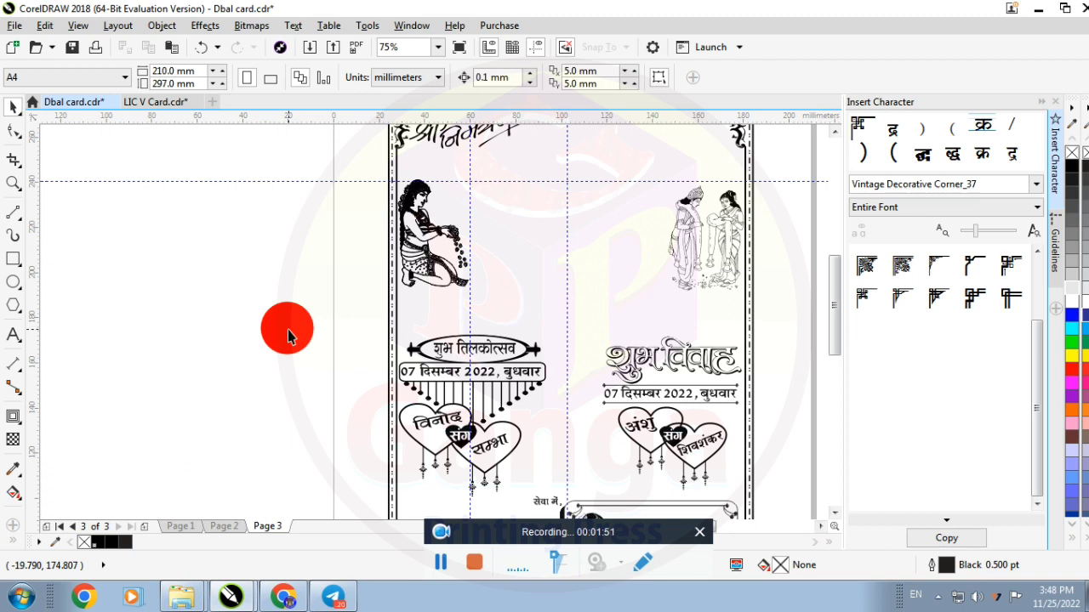
pyautogui.moveTo(296, 311); pyautogui.dragTo(539, 499)
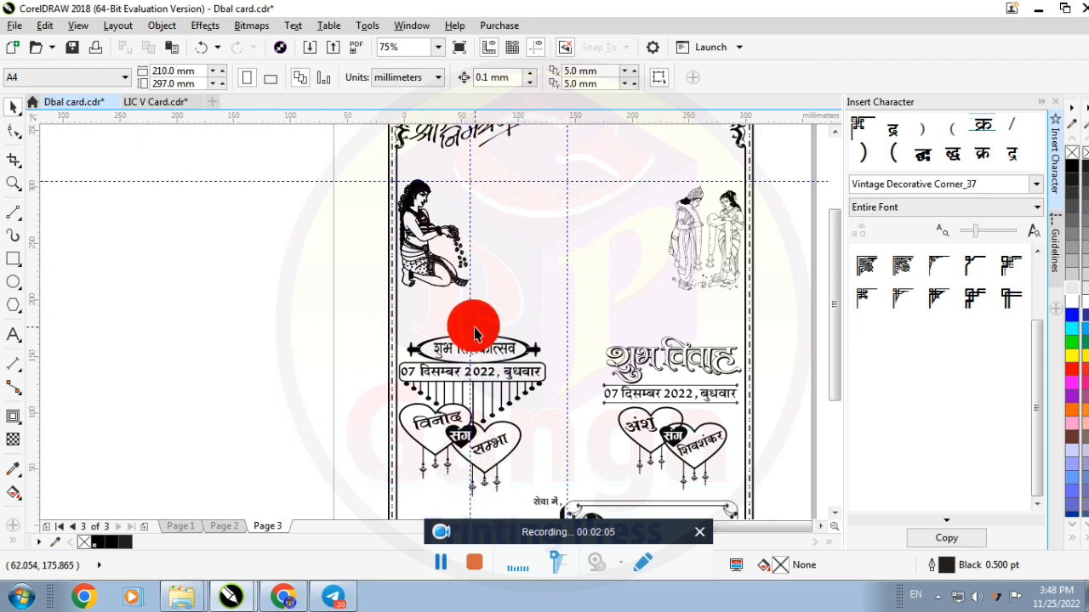
pyautogui.scroll(-2, 468, 345)
pyautogui.moveTo(408, 200); pyautogui.dragTo(627, 477)
pyautogui.click(627, 476)
# - Show page 1 and examine the Tilak card's opening verse, मांगलिक कार्यक्रम banner, शुभ तिलक date frame and बाल आग्रह box
pyautogui.click(170, 526)
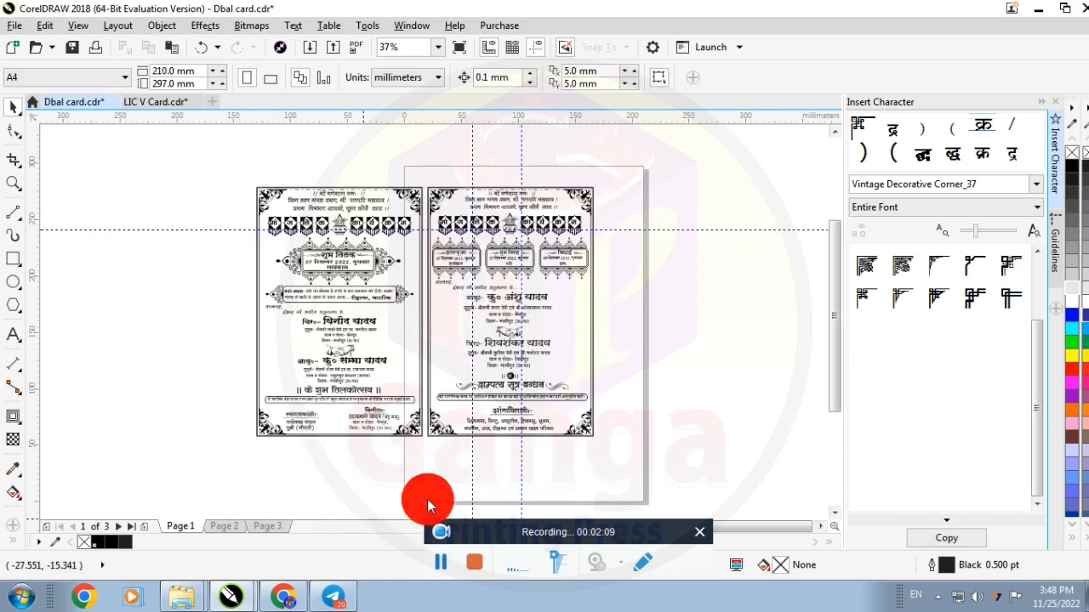
pyautogui.scroll(2, 262, 167)
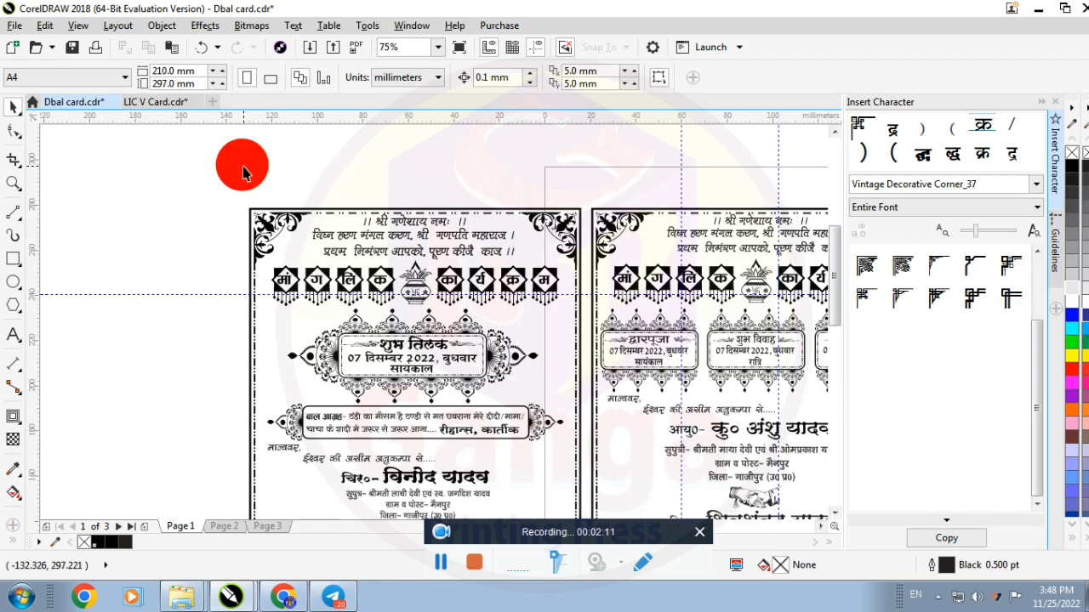
pyautogui.moveTo(209, 170); pyautogui.dragTo(544, 276)
pyautogui.moveTo(289, 177); pyautogui.dragTo(529, 270)
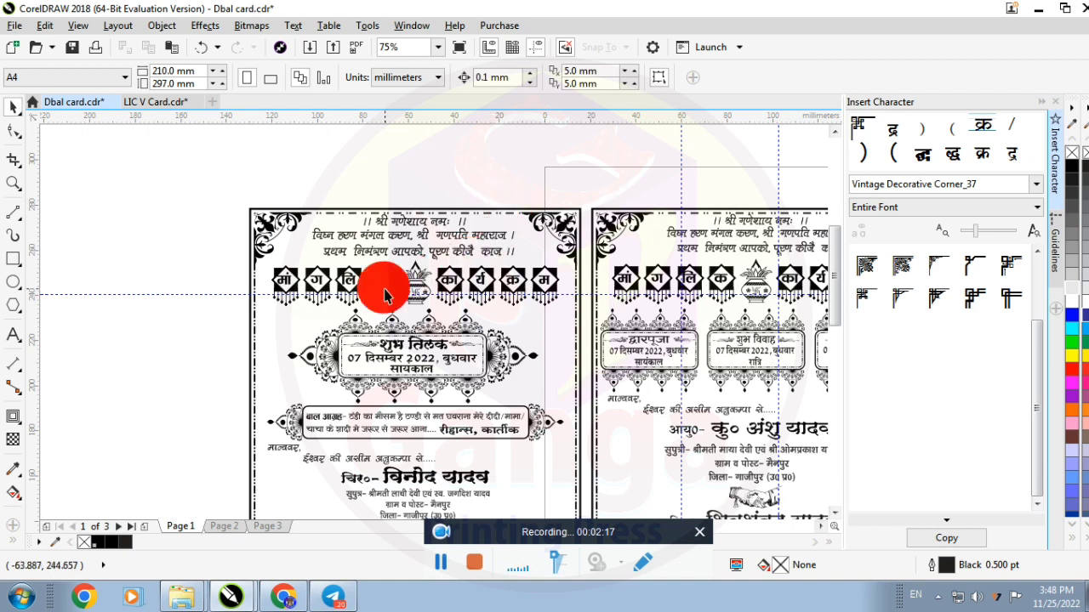
pyautogui.moveTo(212, 240); pyautogui.dragTo(568, 320)
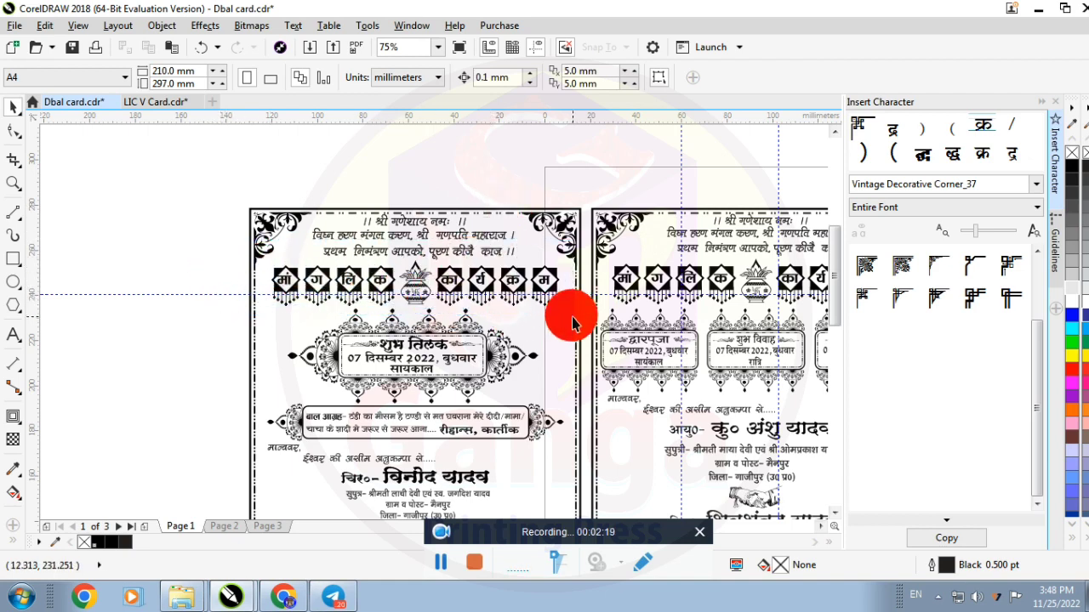
pyautogui.scroll(2, 386, 357)
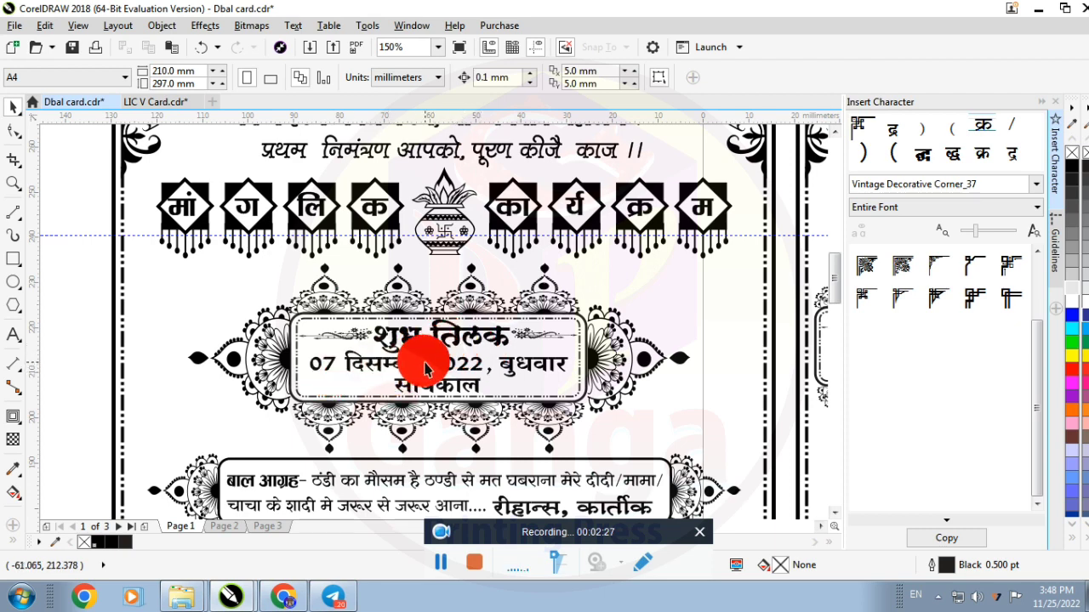
pyautogui.scroll(-2, 429, 360)
pyautogui.scroll(2, 359, 437)
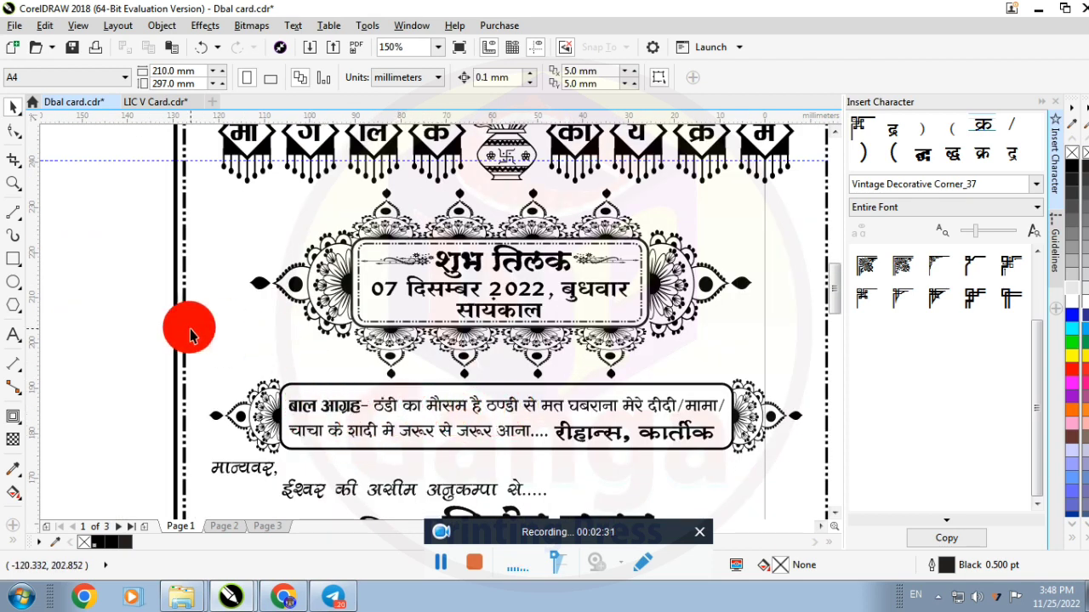
pyautogui.moveTo(62, 327); pyautogui.dragTo(658, 384)
pyautogui.scroll(-2, 525, 291)
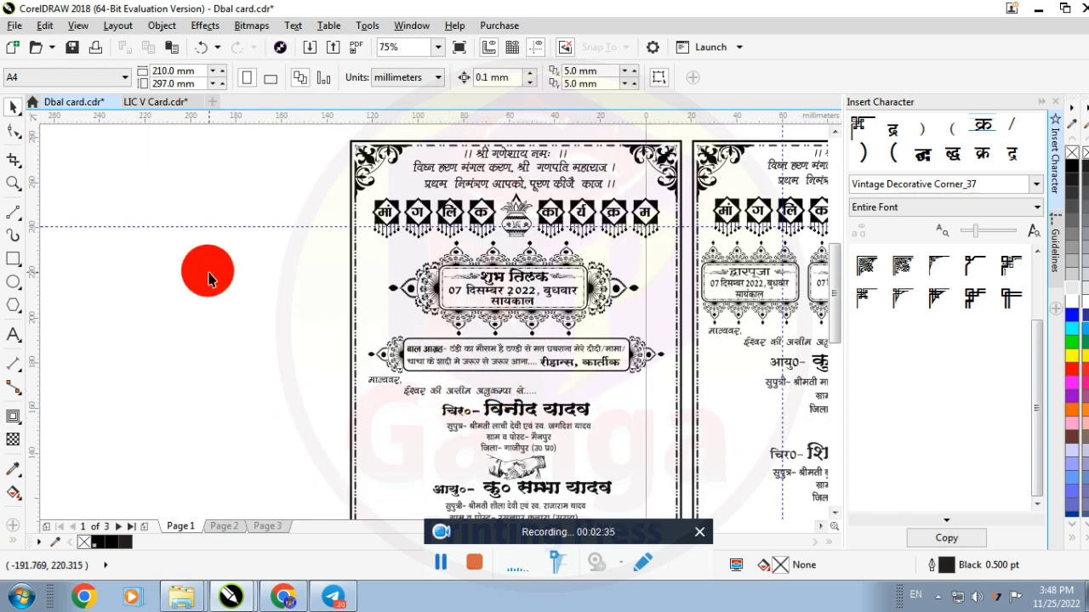
pyautogui.scroll(-2, 209, 279)
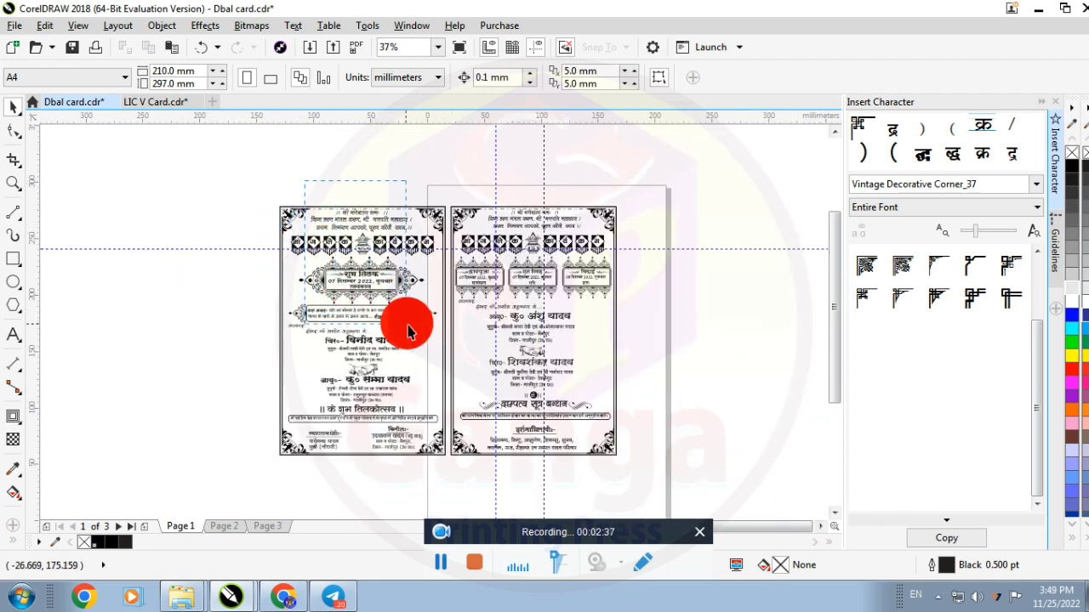
# - Examine the Tilak card's couple details, handshake artwork and के शुभ तिलकोत्सव line
pyautogui.moveTo(264, 313); pyautogui.dragTo(434, 437)
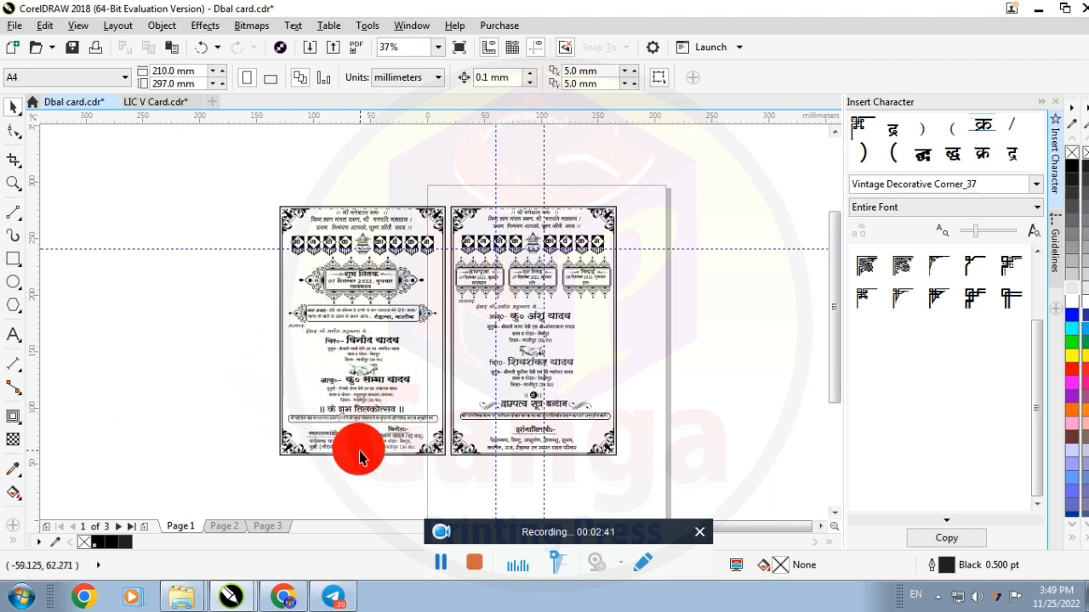
pyautogui.click(595, 463)
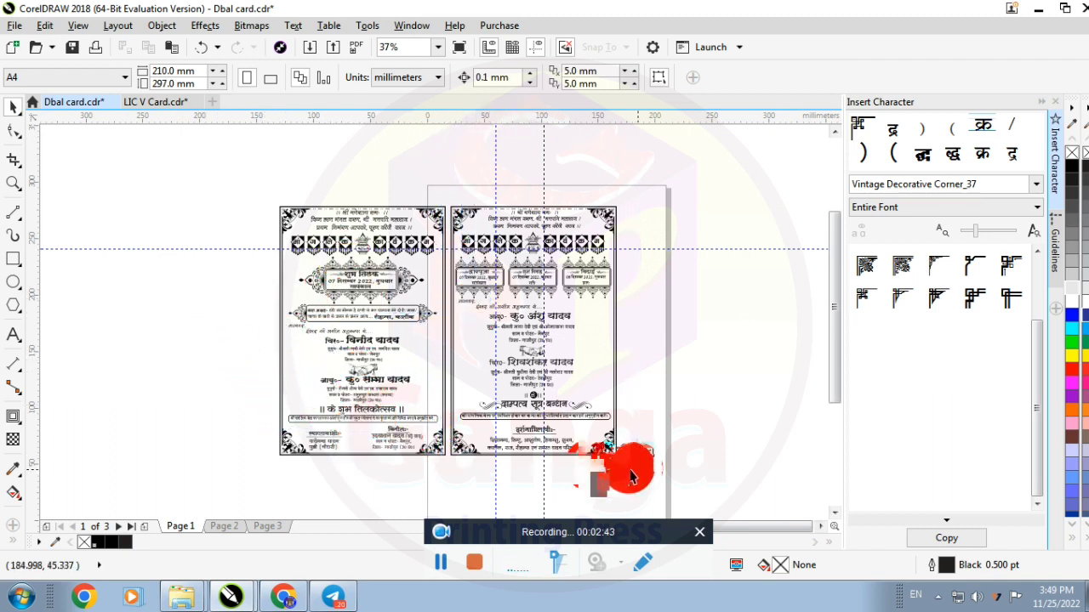
pyautogui.moveTo(245, 168); pyautogui.dragTo(418, 487)
pyautogui.scroll(4, 333, 352)
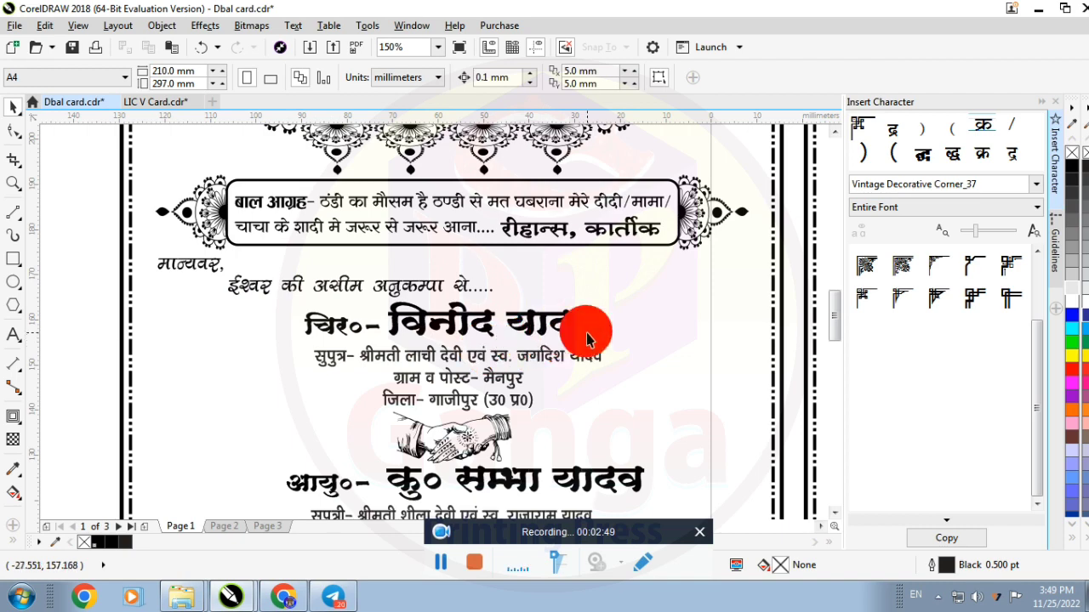
pyautogui.scroll(-2, 430, 359)
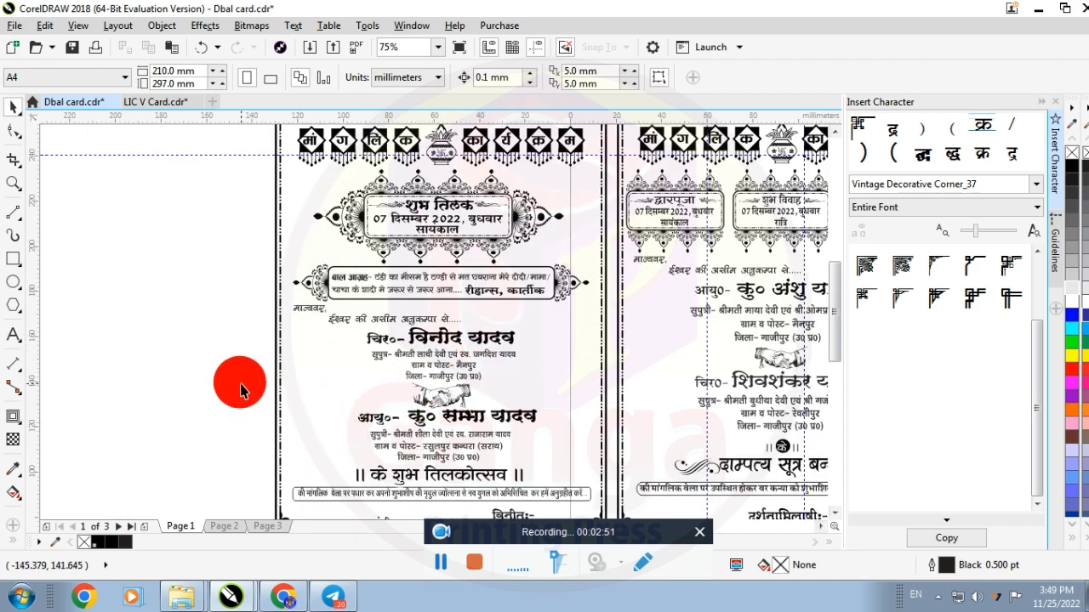
pyautogui.moveTo(240, 376); pyautogui.dragTo(563, 457)
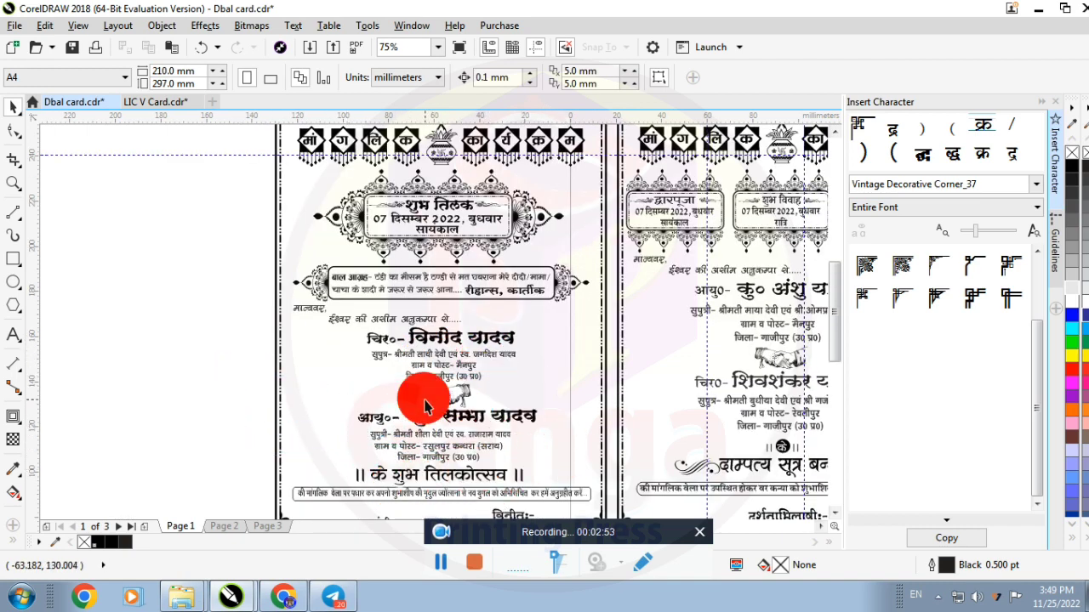
pyautogui.scroll(-1, 421, 392)
pyautogui.scroll(1, 441, 441)
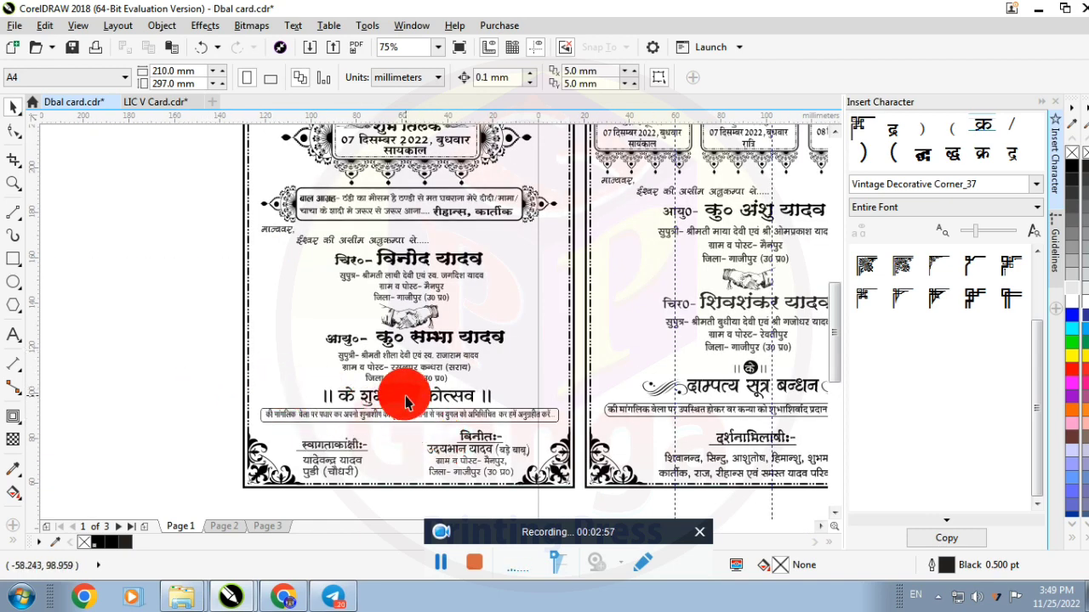
pyautogui.scroll(-1, 226, 360)
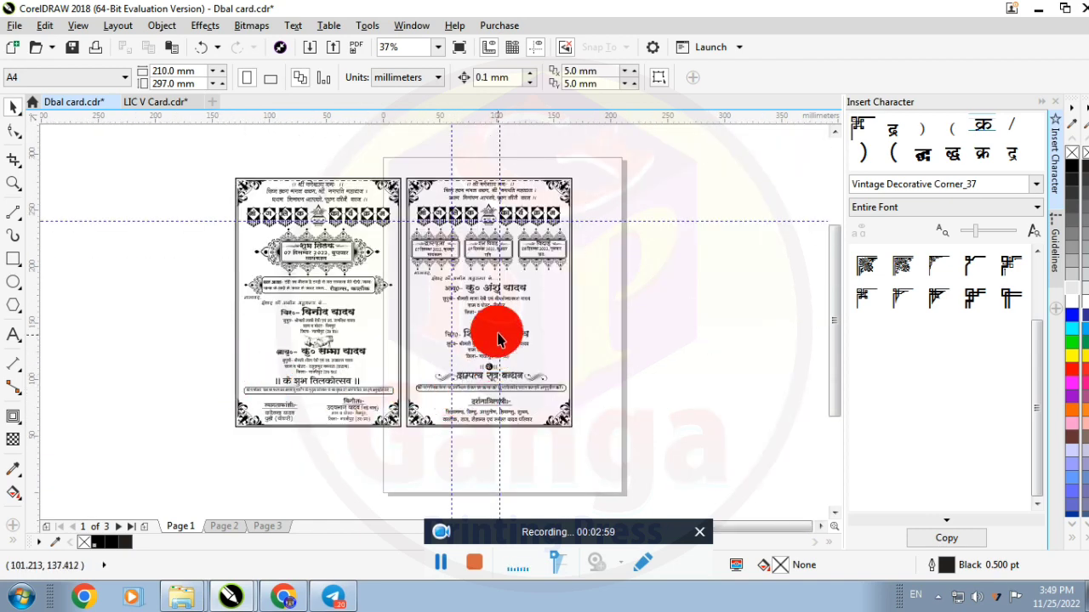
# - Inspect the lower halves of both cards, including the Tilak card's स्वागताकांक्षी and विनीत sections
pyautogui.scroll(1, 484, 384)
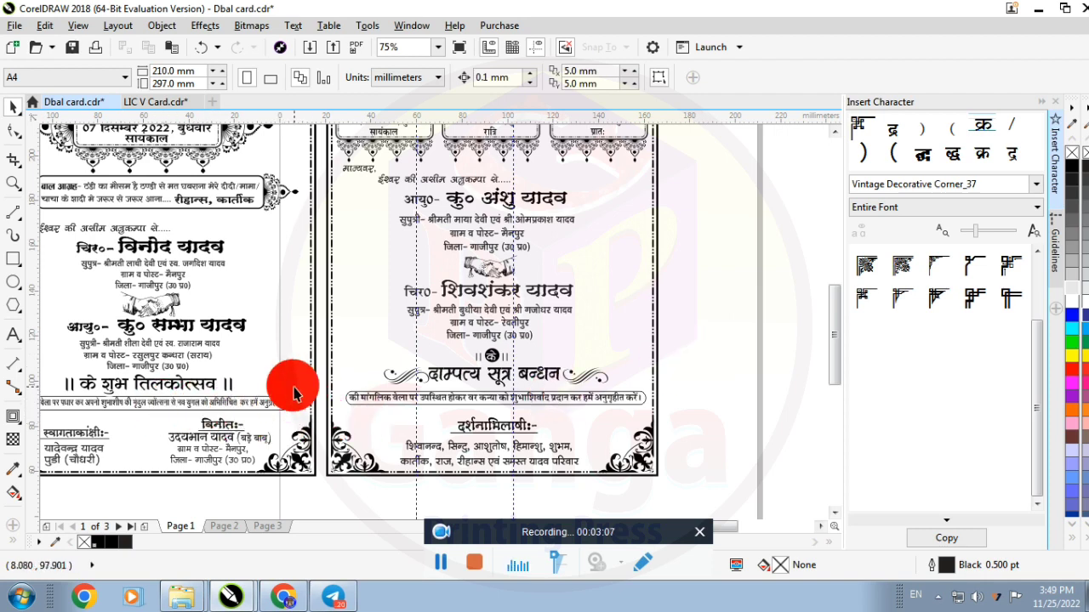
pyautogui.click(239, 410)
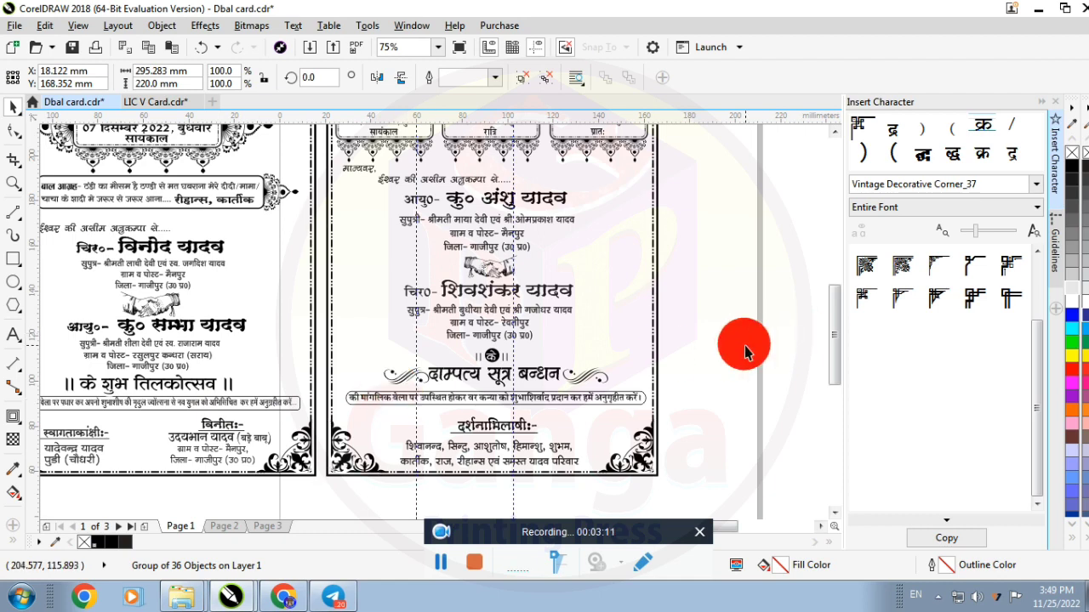
pyautogui.click(744, 349)
pyautogui.scroll(-1, 744, 349)
pyautogui.scroll(1, 428, 382)
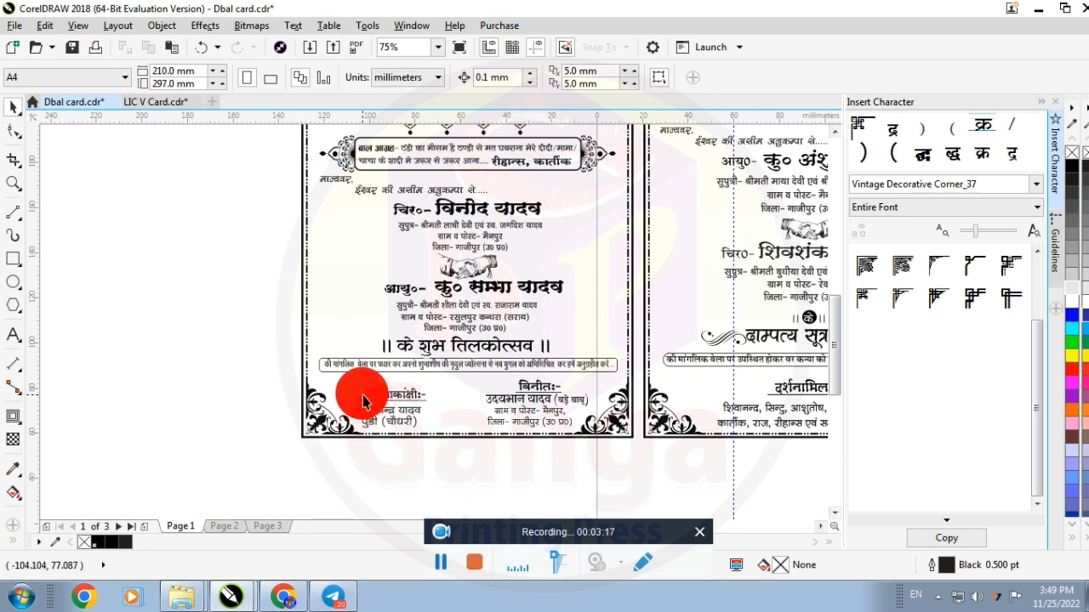
pyautogui.scroll(2, 357, 391)
pyautogui.scroll(-1, 324, 388)
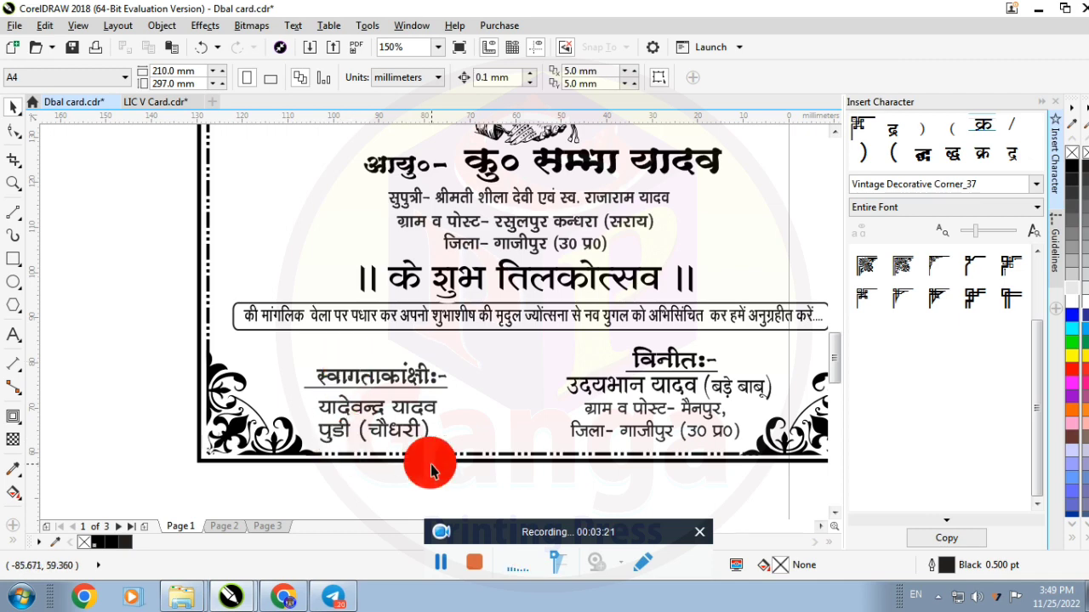
pyautogui.scroll(-1, 226, 337)
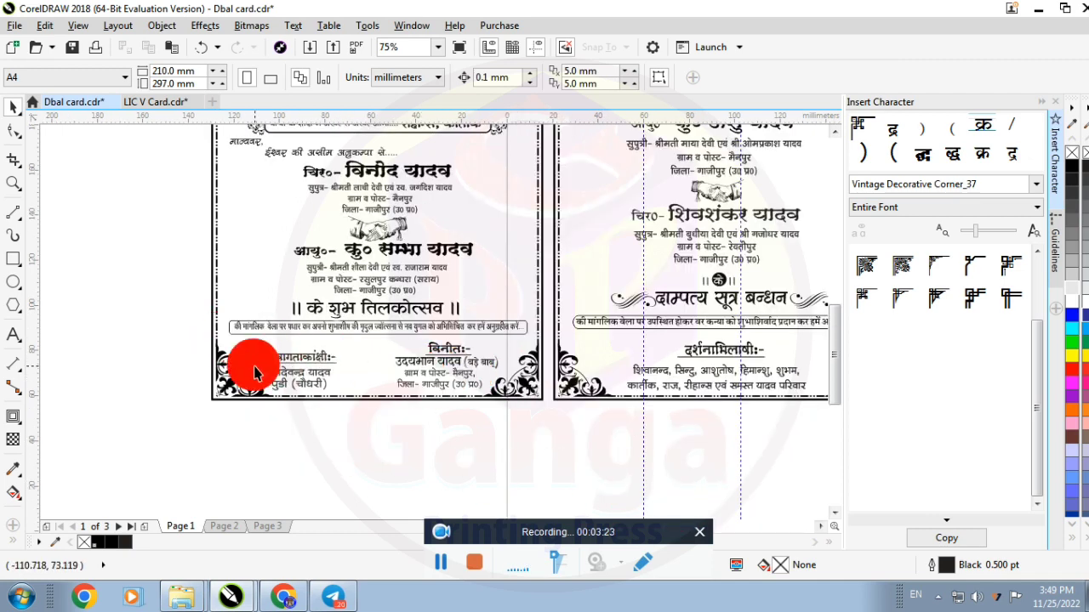
pyautogui.scroll(-1, 256, 382)
pyautogui.scroll(-1, 391, 429)
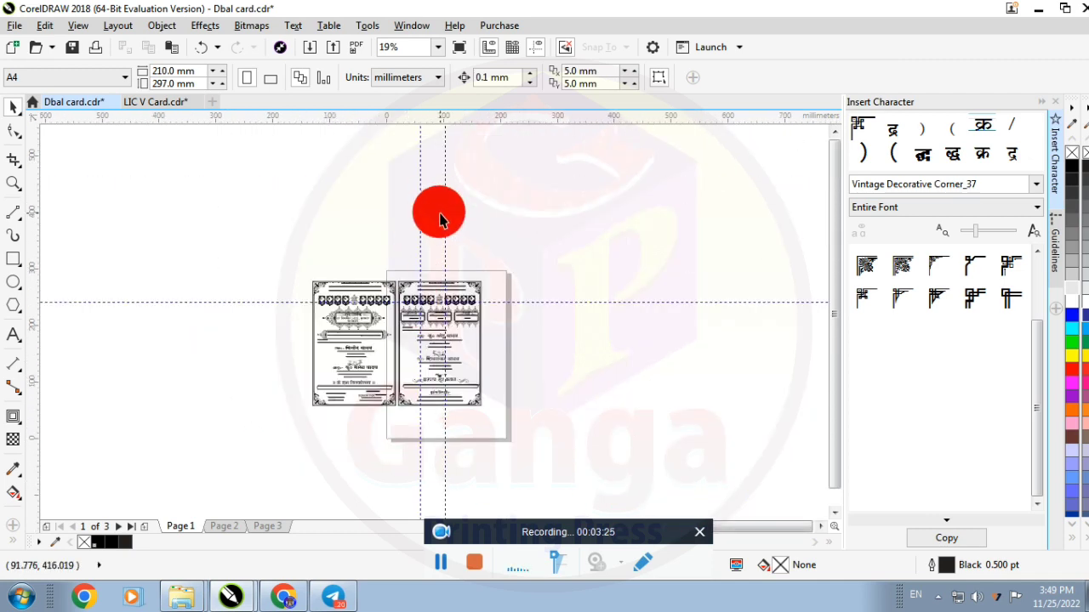
# - Examine the wedding card from its verse and three ceremony date frames through the couple details to the दर्शनाभिलाषी section
pyautogui.scroll(2, 449, 305)
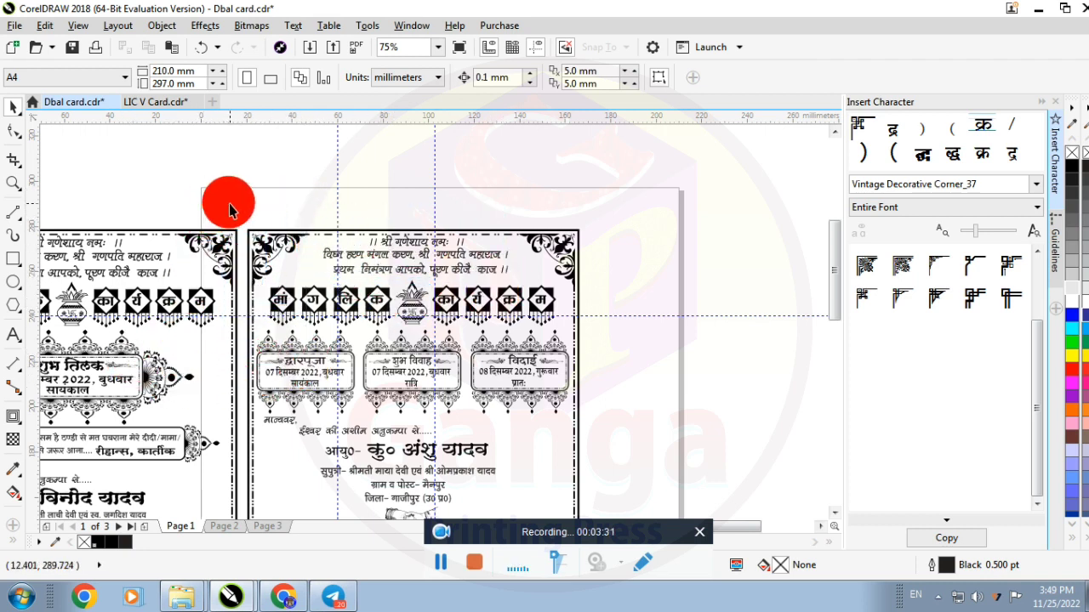
pyautogui.moveTo(231, 204); pyautogui.dragTo(639, 432)
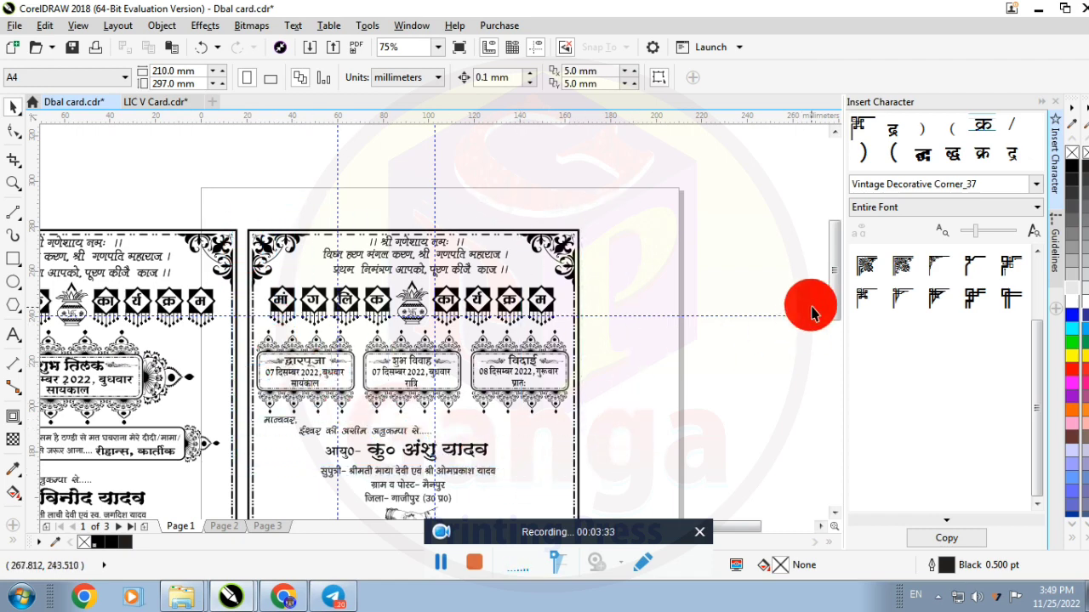
pyautogui.scroll(-1, 832, 277)
pyautogui.moveTo(832, 277); pyautogui.dragTo(834, 320)
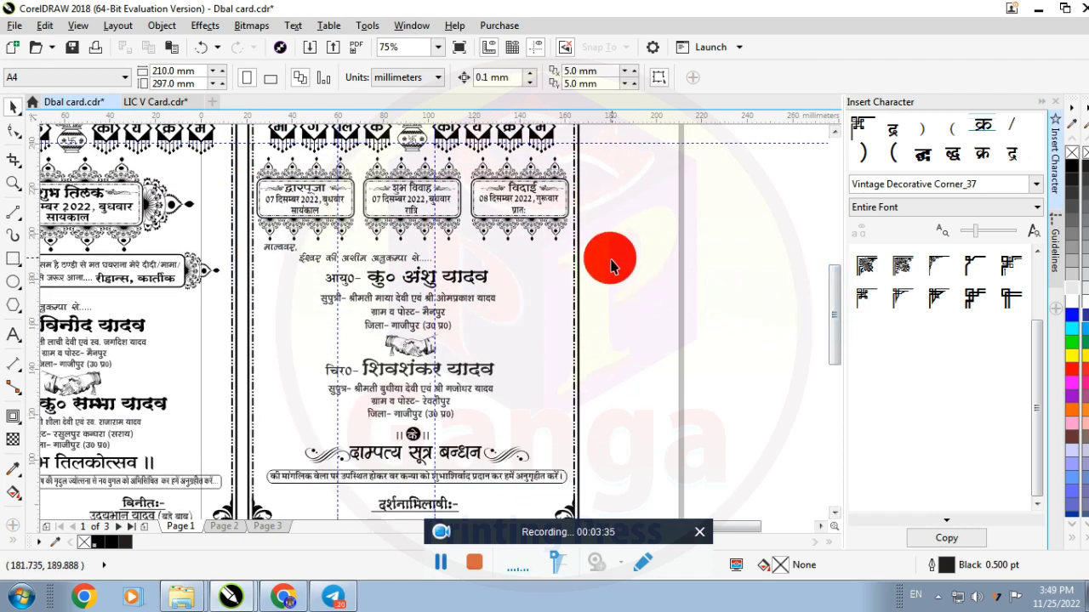
pyautogui.moveTo(630, 328); pyautogui.dragTo(291, 398)
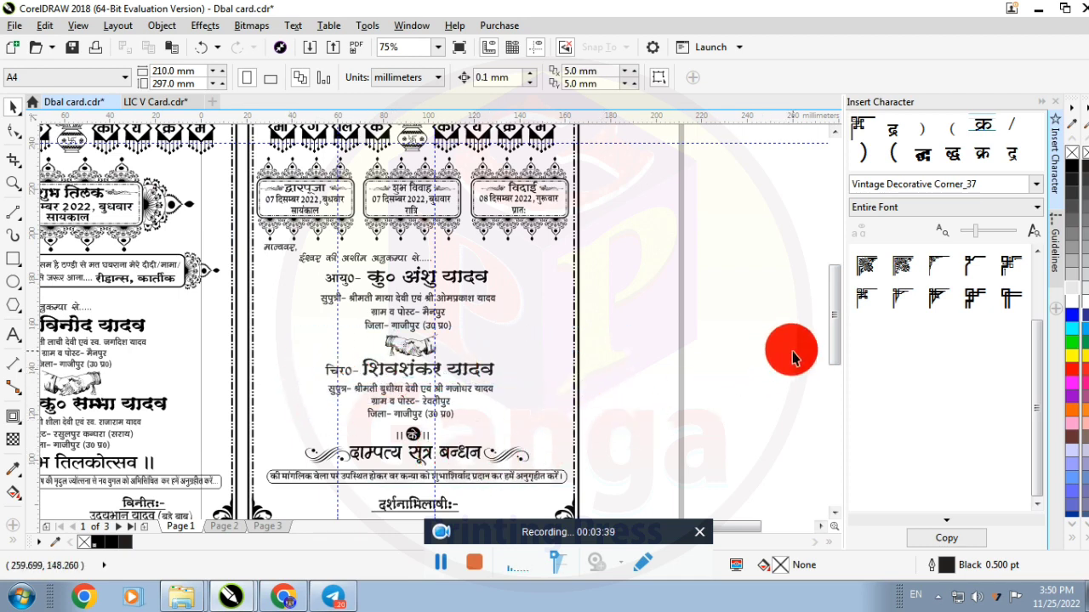
pyautogui.scroll(-3, 830, 329)
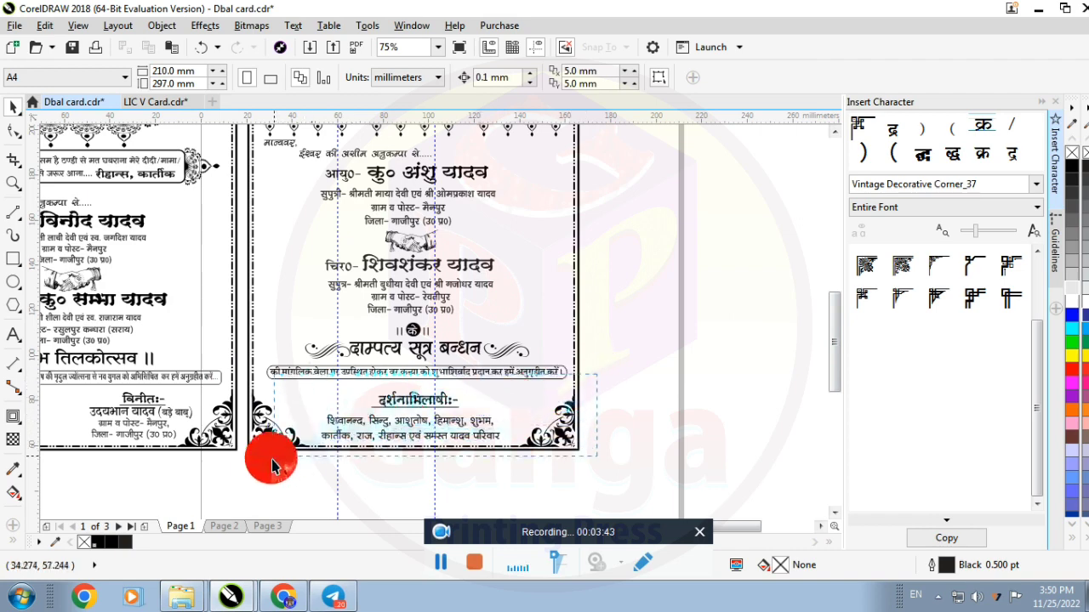
pyautogui.scroll(2, 383, 444)
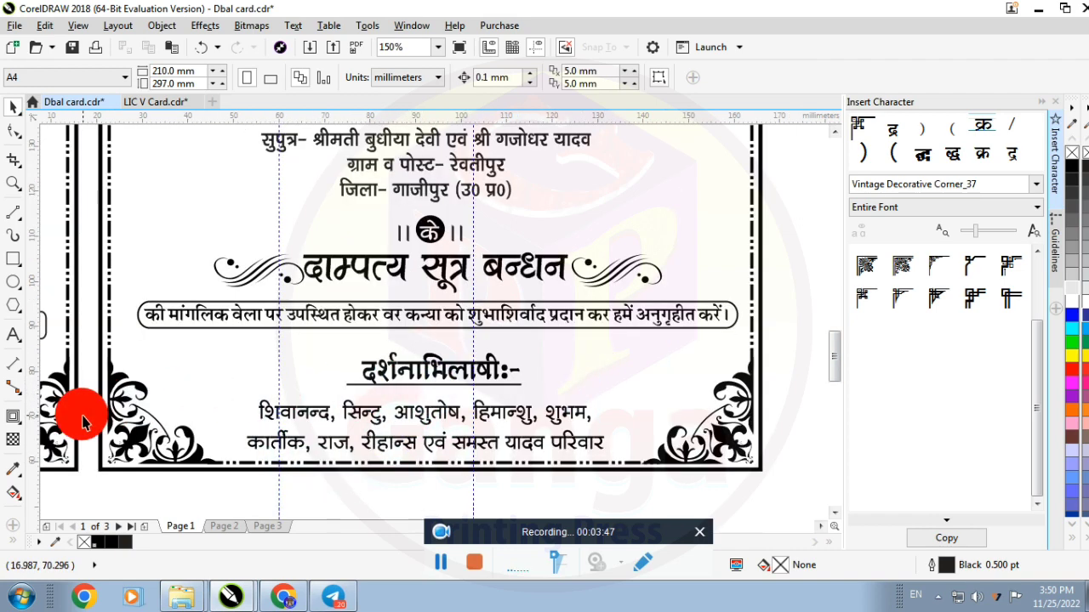
pyautogui.scroll(-2, 151, 421)
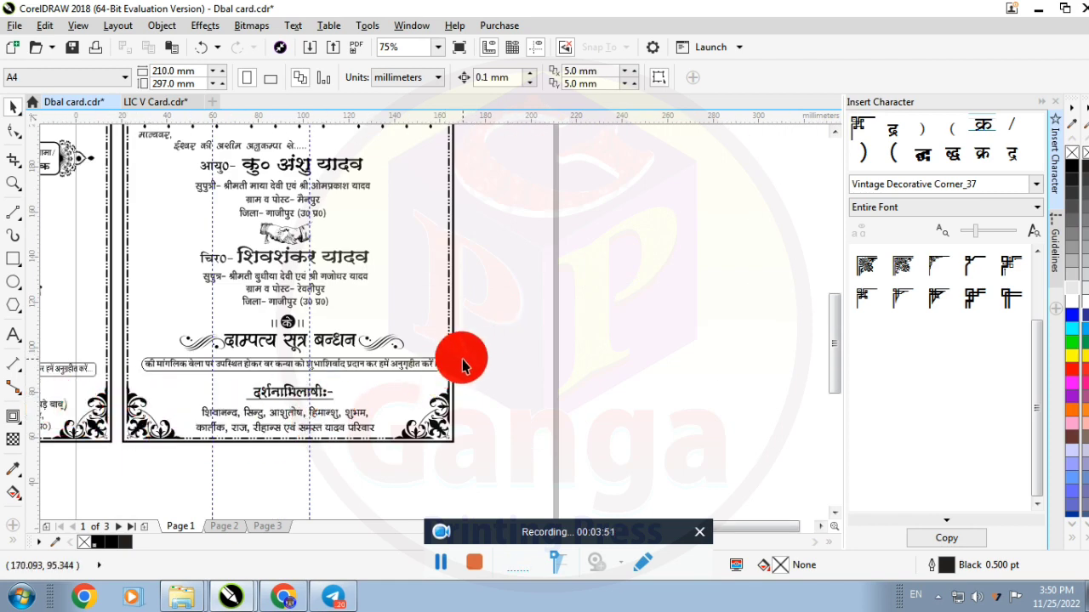
pyautogui.scroll(-1, 462, 366)
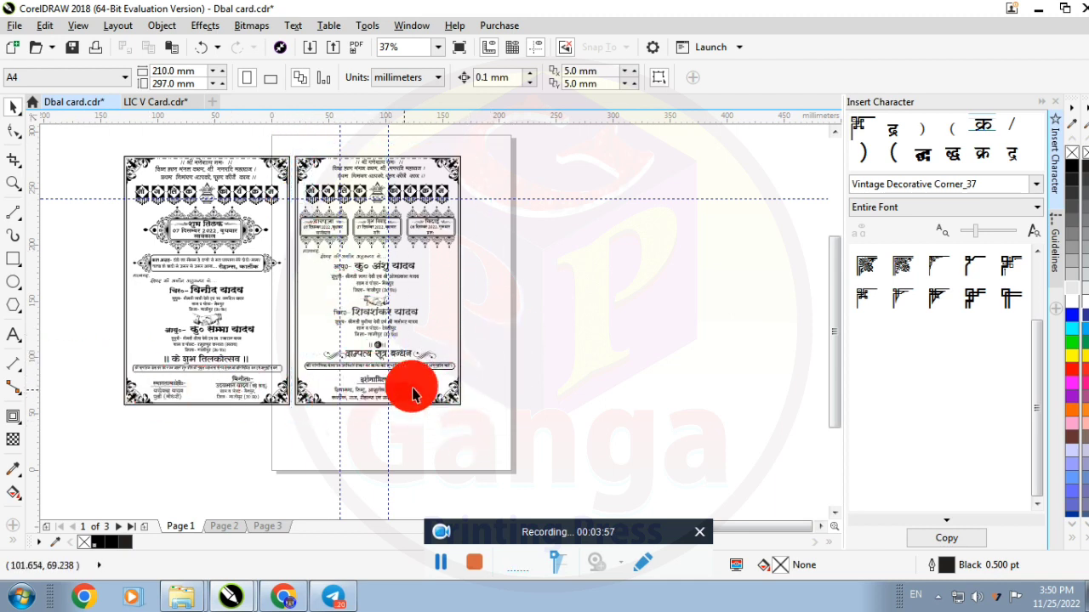
# - Show page 2 and then page 3, and examine the cover's corner ornaments, श्री निमंत्रण heading and upper artwork
pyautogui.click(229, 527)
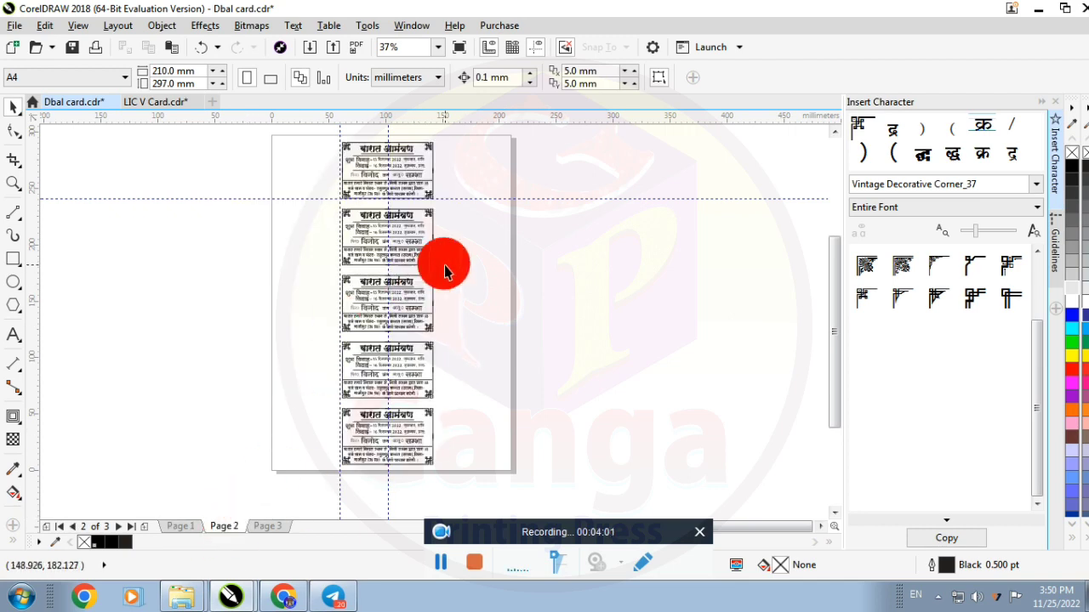
pyautogui.click(265, 525)
pyautogui.scroll(4, 349, 166)
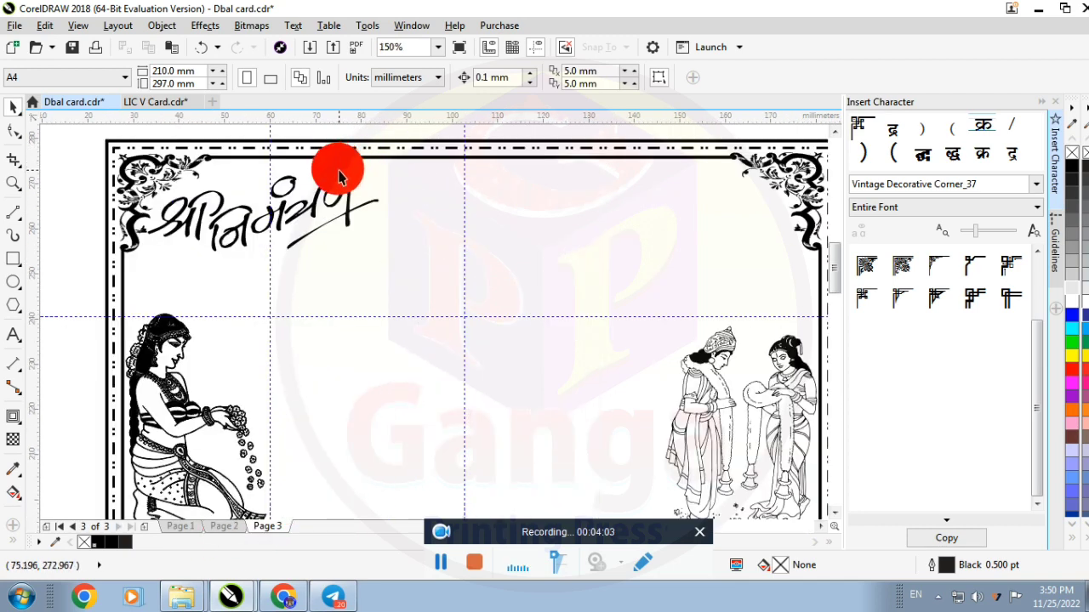
pyautogui.scroll(-2, 351, 175)
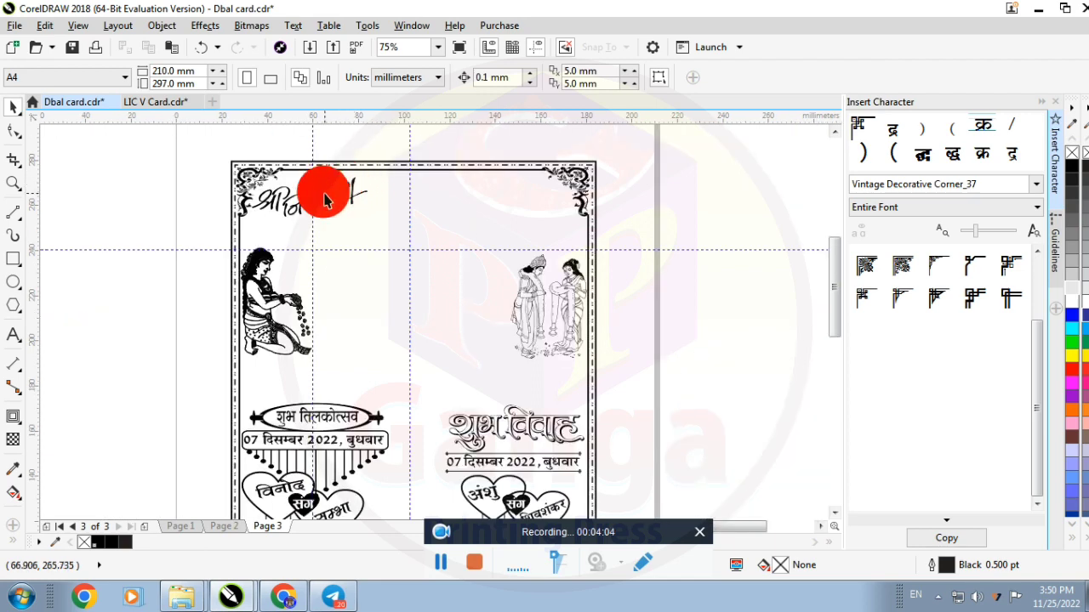
pyautogui.click(255, 189)
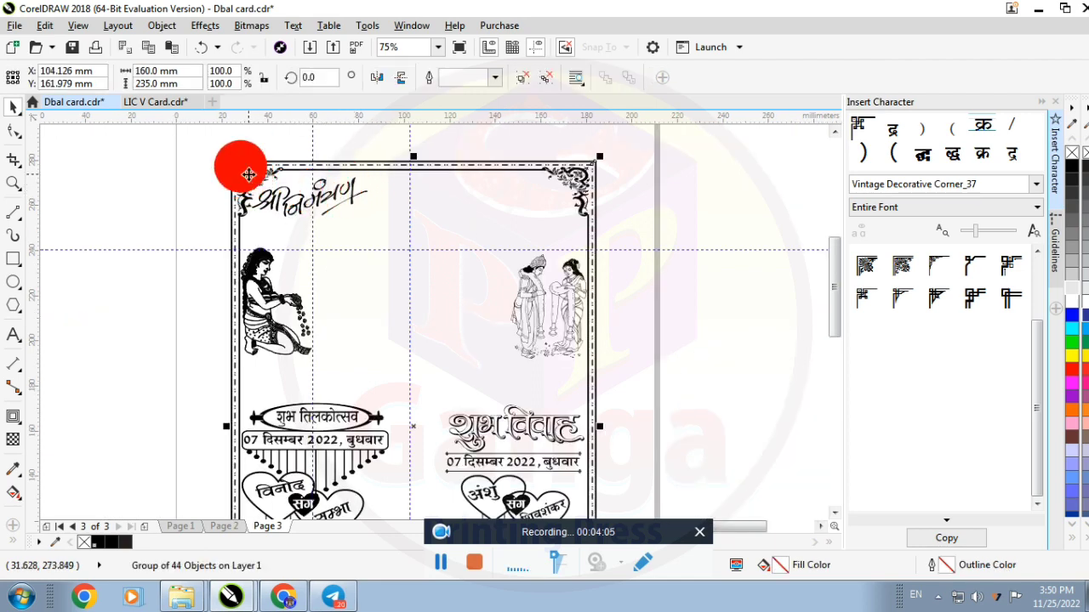
pyautogui.click(623, 225)
# - Draw a circle about 74 mm across on the cover, centred between the kneeling woman and the garland couple artwork
pyautogui.click(17, 281)
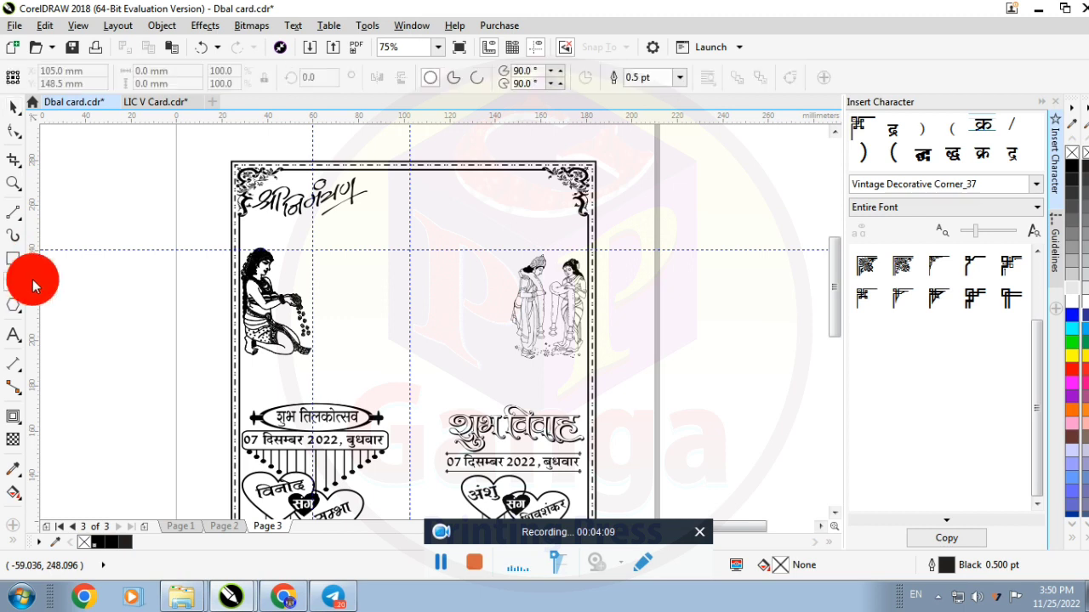
pyautogui.moveTo(342, 237); pyautogui.dragTo(505, 407)
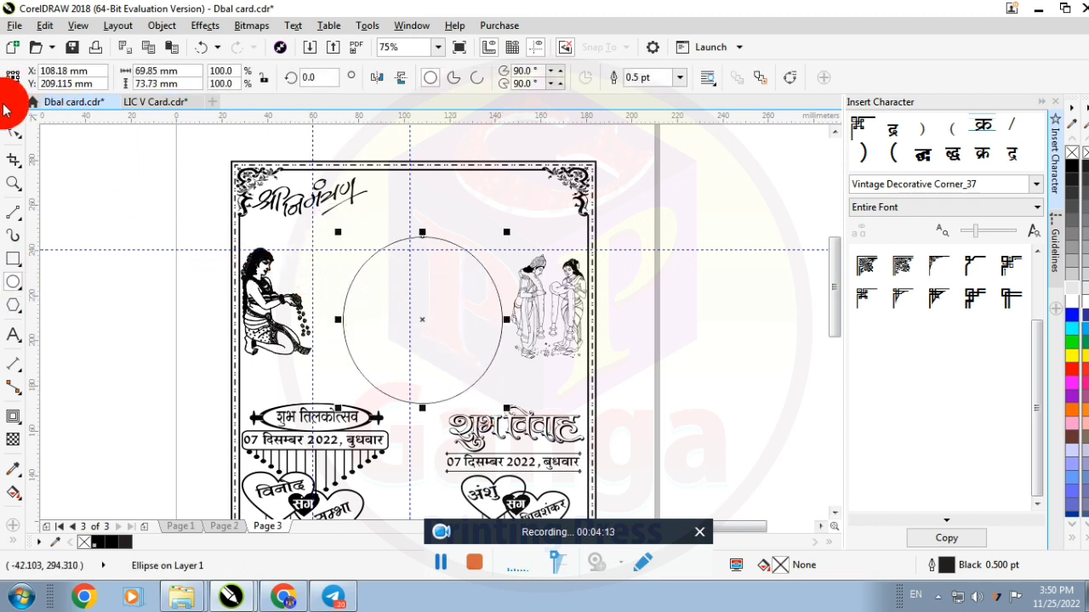
pyautogui.click(13, 108)
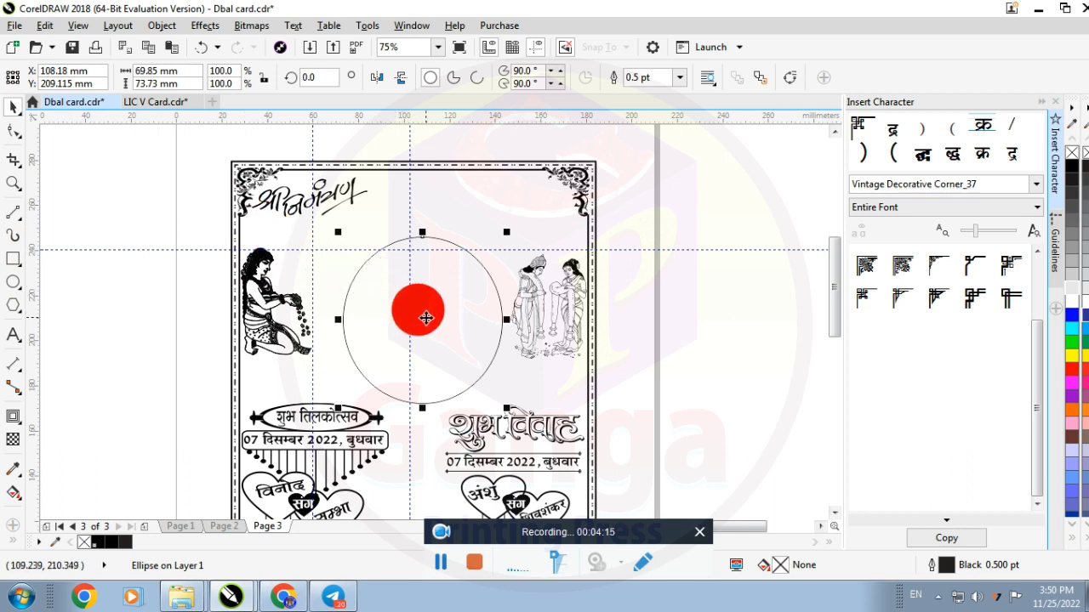
pyautogui.moveTo(413, 314); pyautogui.dragTo(410, 312)
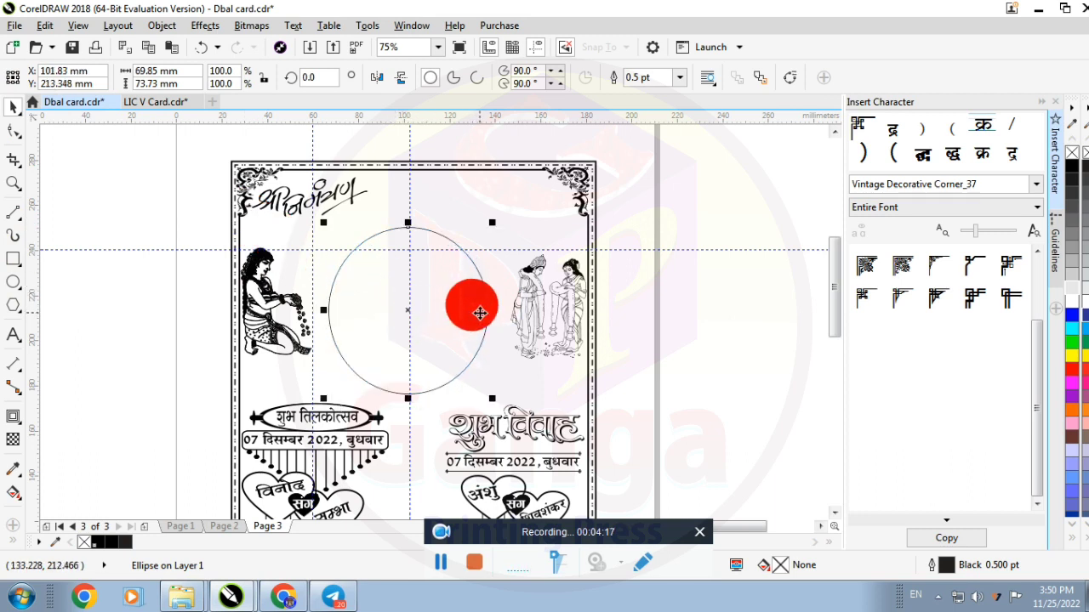
pyautogui.moveTo(492, 313); pyautogui.dragTo(498, 309)
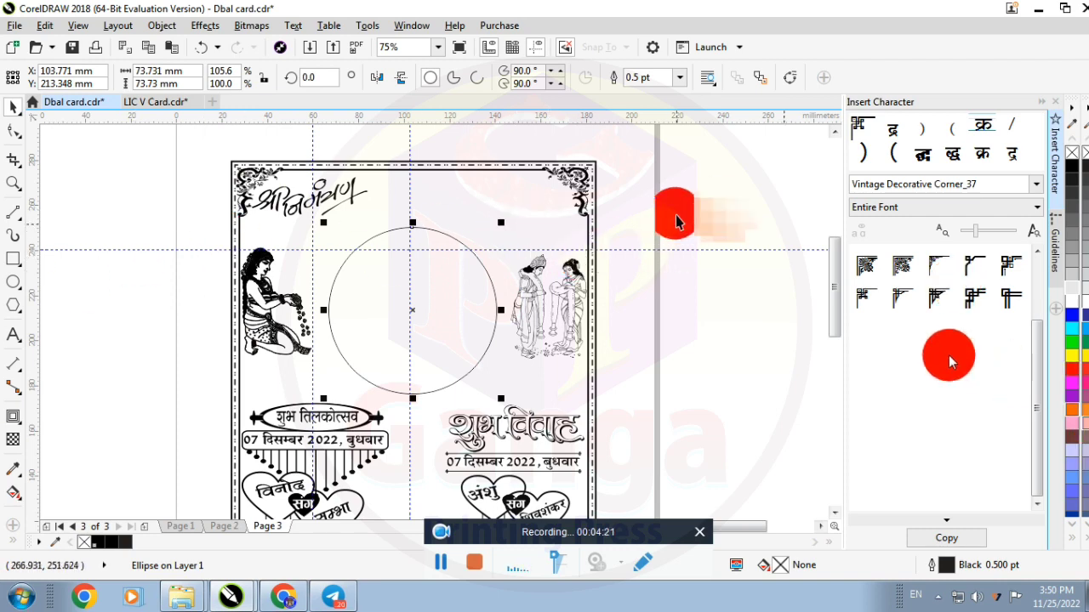
# - Examine the cover's शुभ तिलकोत्सव title, its date frame with hanging beads and the paired name hearts below
pyautogui.scroll(-5, 832, 323)
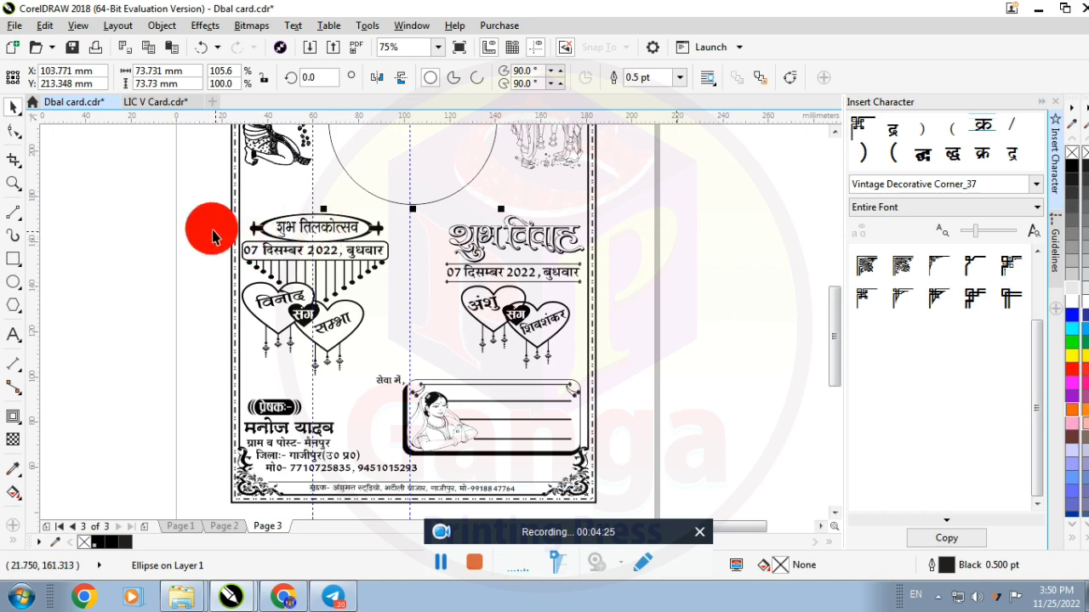
pyautogui.moveTo(196, 174); pyautogui.dragTo(406, 395)
pyautogui.scroll(2, 289, 311)
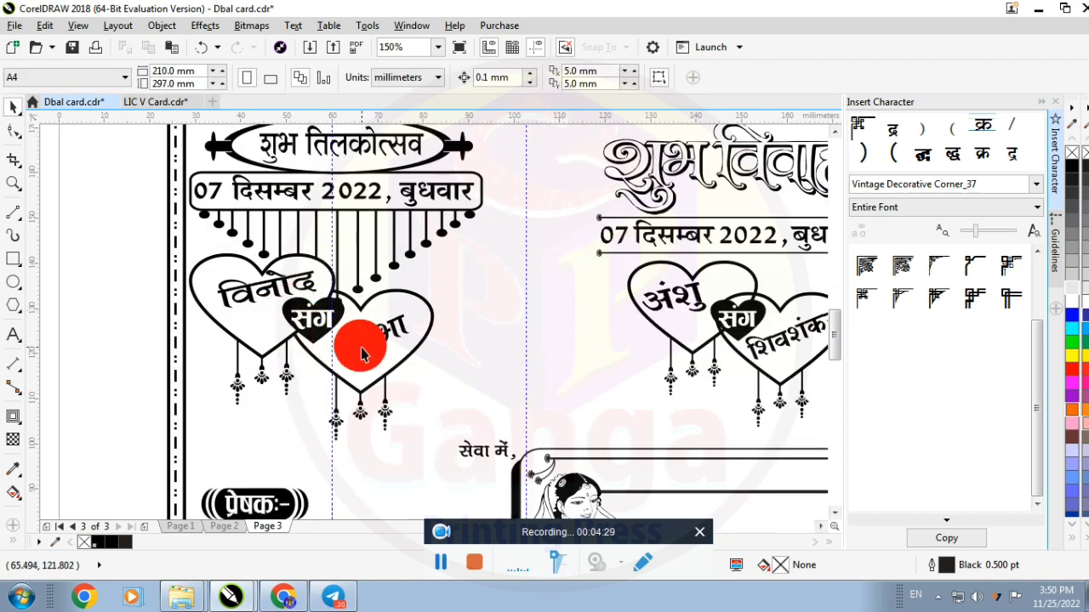
pyautogui.scroll(-2, 332, 343)
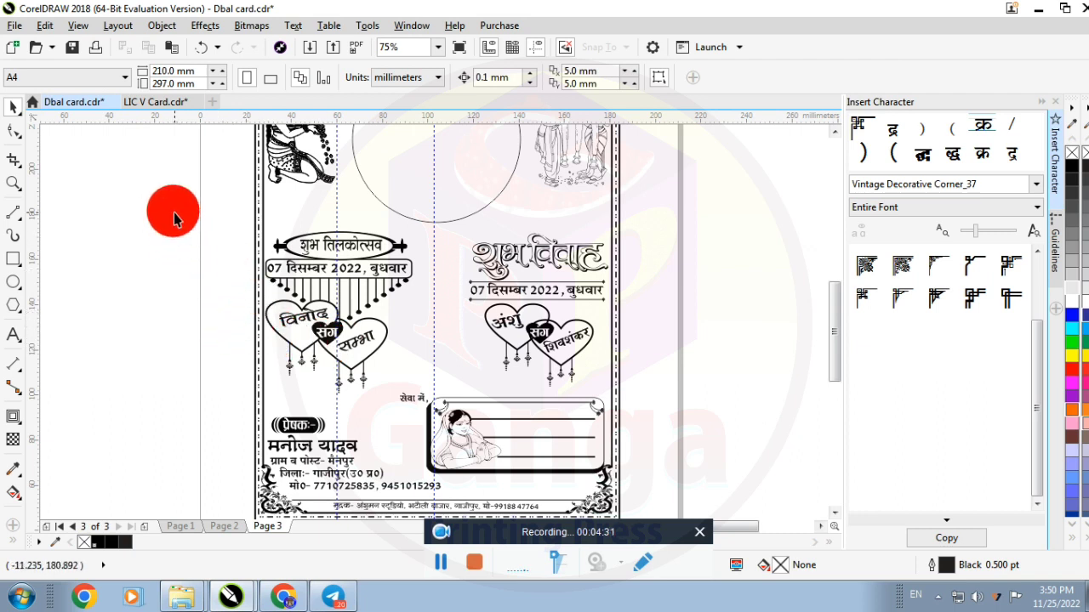
pyautogui.moveTo(180, 191); pyautogui.dragTo(417, 396)
# - Examine the cover's शुभ विवाह title, its date line and the paired name hearts, comparing them with the Tilak block
pyautogui.moveTo(653, 206); pyautogui.dragTo(392, 395)
pyautogui.scroll(2, 566, 285)
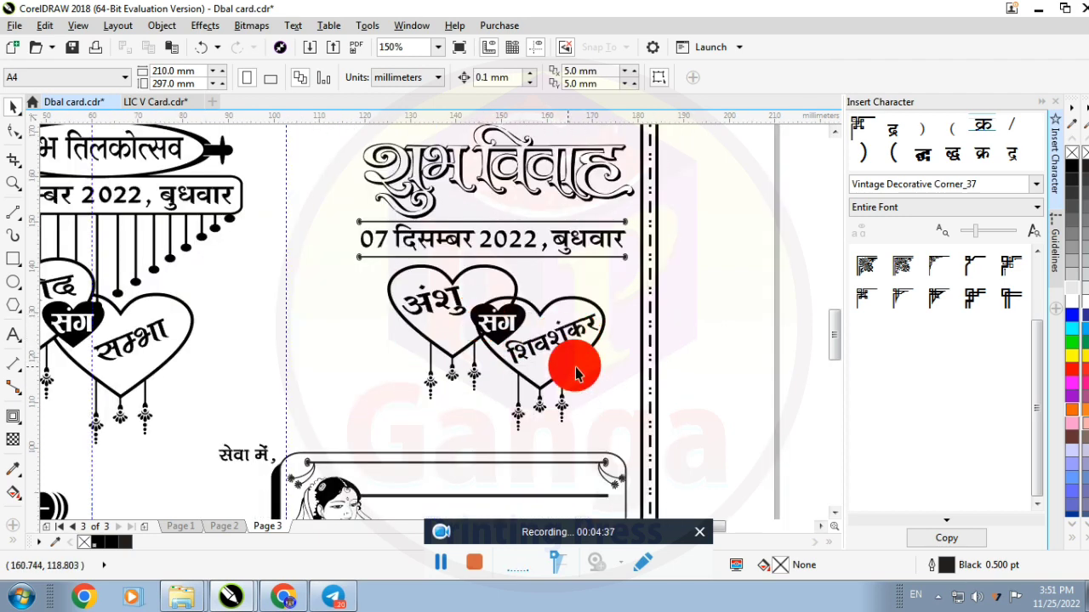
pyautogui.scroll(-2, 672, 406)
pyautogui.scroll(2, 553, 434)
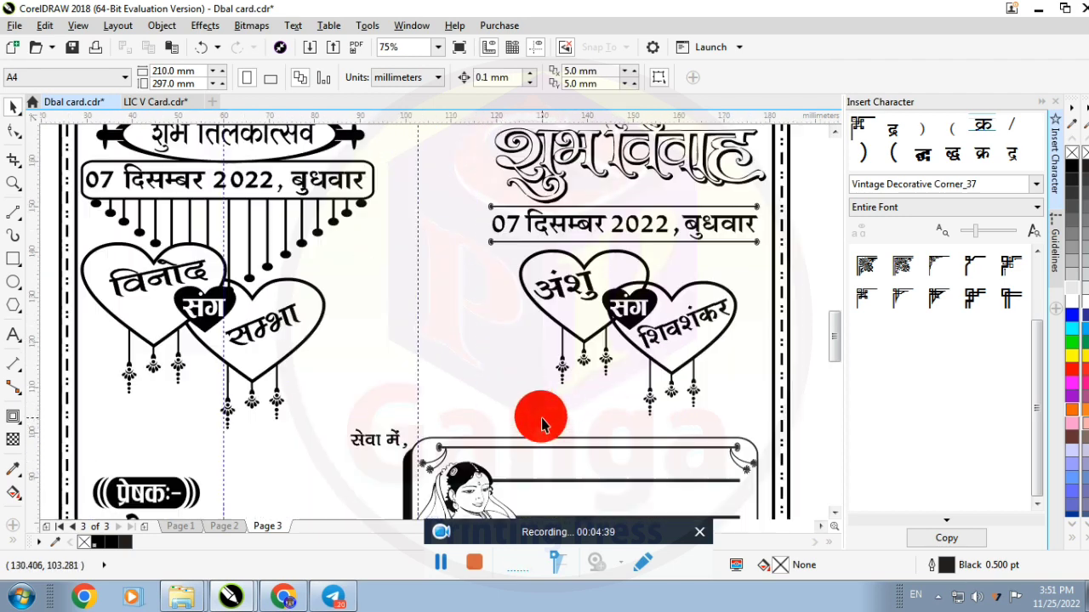
pyautogui.scroll(-2, 357, 417)
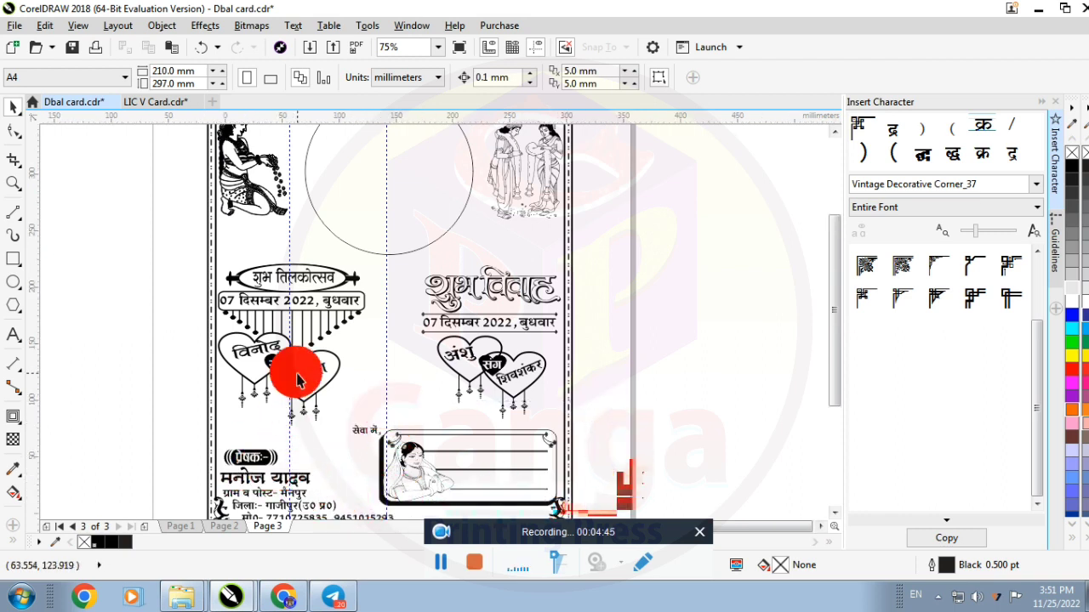
# - Inspect the cover's प्रेषक details, सेवा में address box and printer's line, and review the whole cover page
pyautogui.scroll(-2, 306, 409)
pyautogui.scroll(2, 328, 460)
pyautogui.scroll(3, 344, 500)
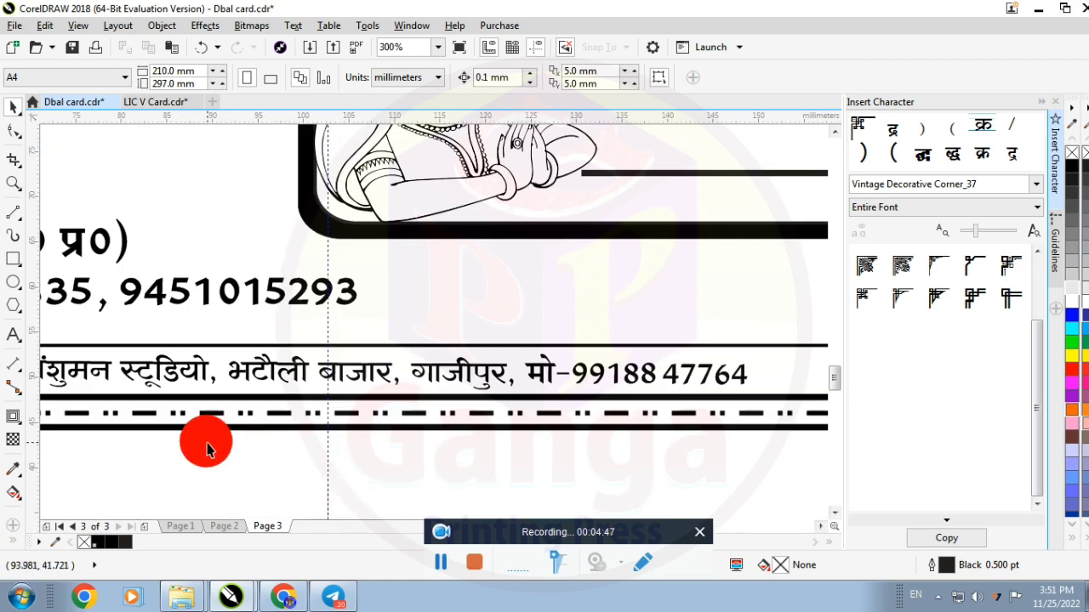
pyautogui.scroll(-1, 147, 431)
pyautogui.scroll(-1, 40, 385)
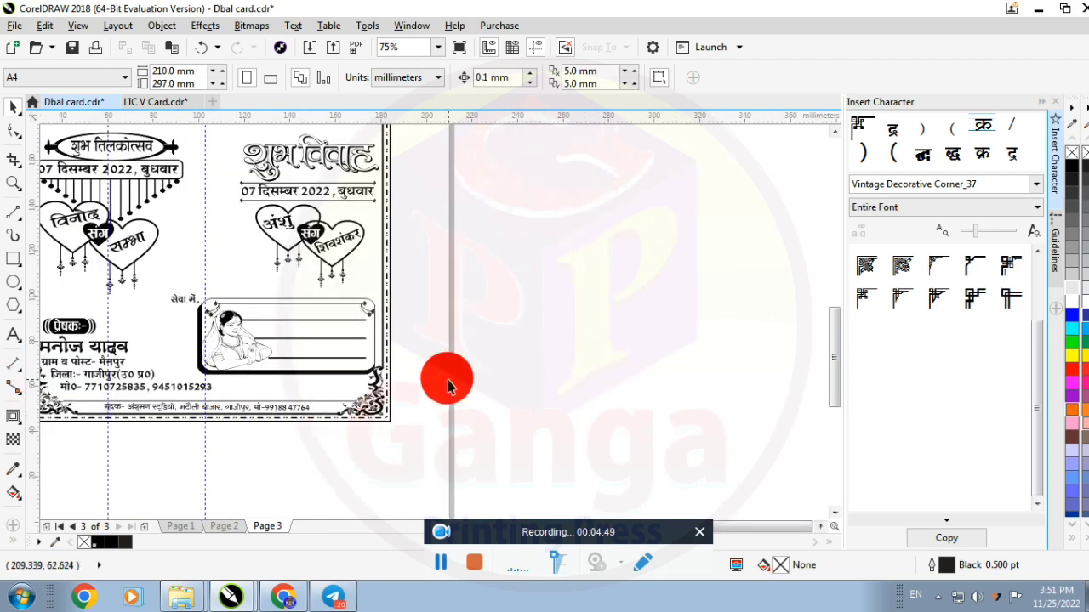
pyautogui.scroll(-2, 323, 441)
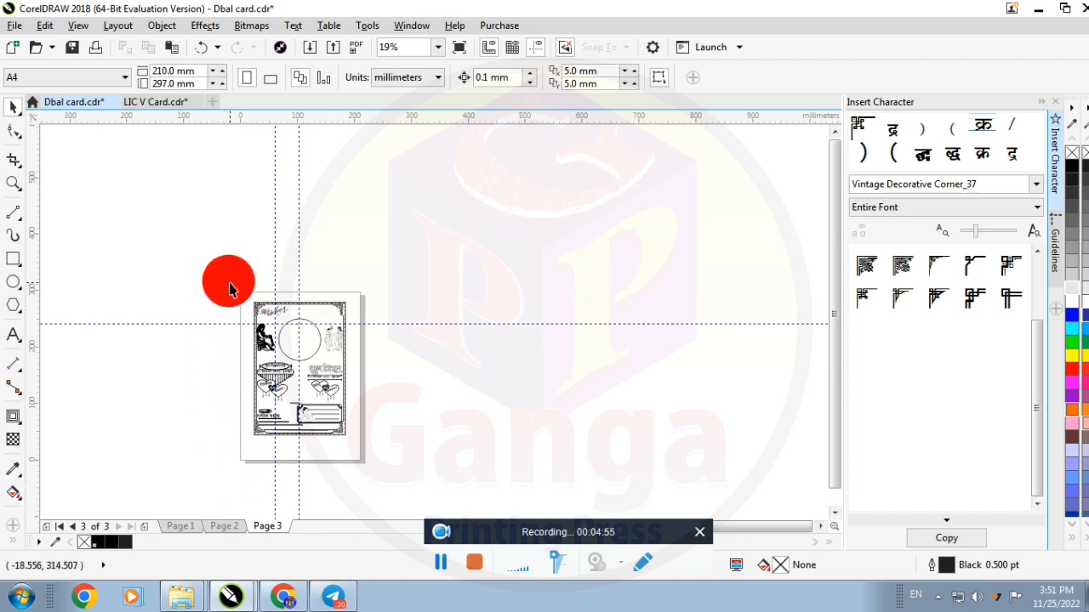
pyautogui.moveTo(230, 285); pyautogui.dragTo(375, 462)
pyautogui.click(389, 451)
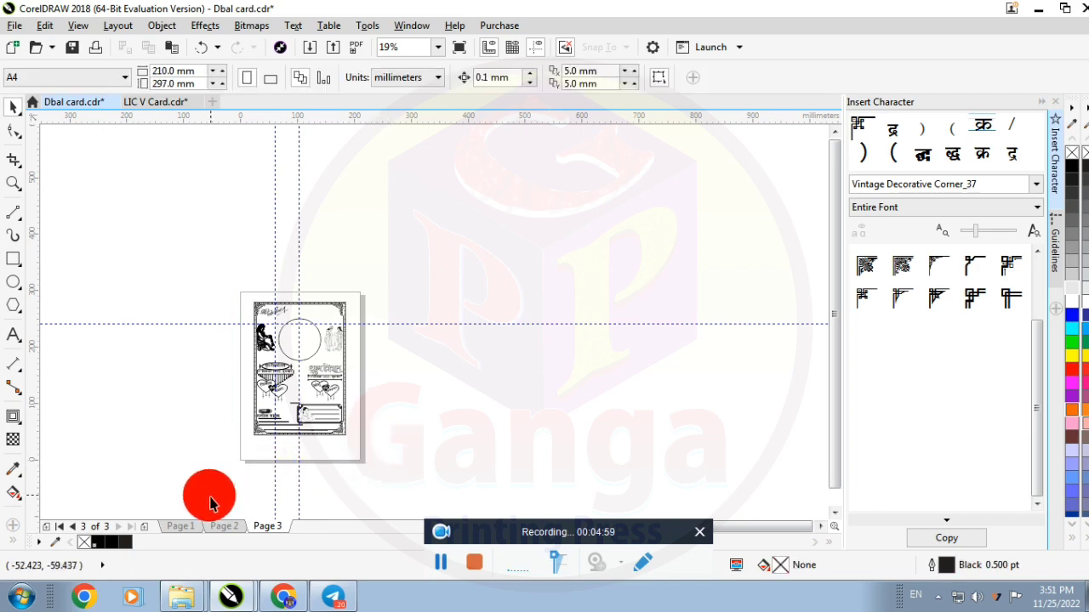
# - Show page 2 and examine the first बारात आमंत्रण slip and the column of repeated slips
pyautogui.click(220, 525)
pyautogui.scroll(5, 278, 324)
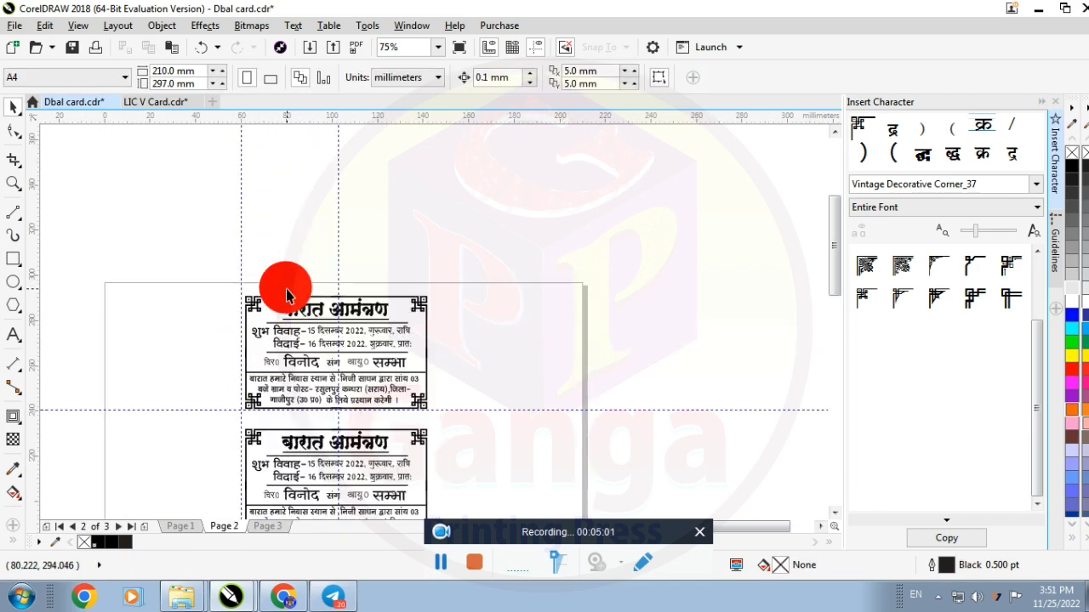
pyautogui.moveTo(160, 245); pyautogui.dragTo(600, 477)
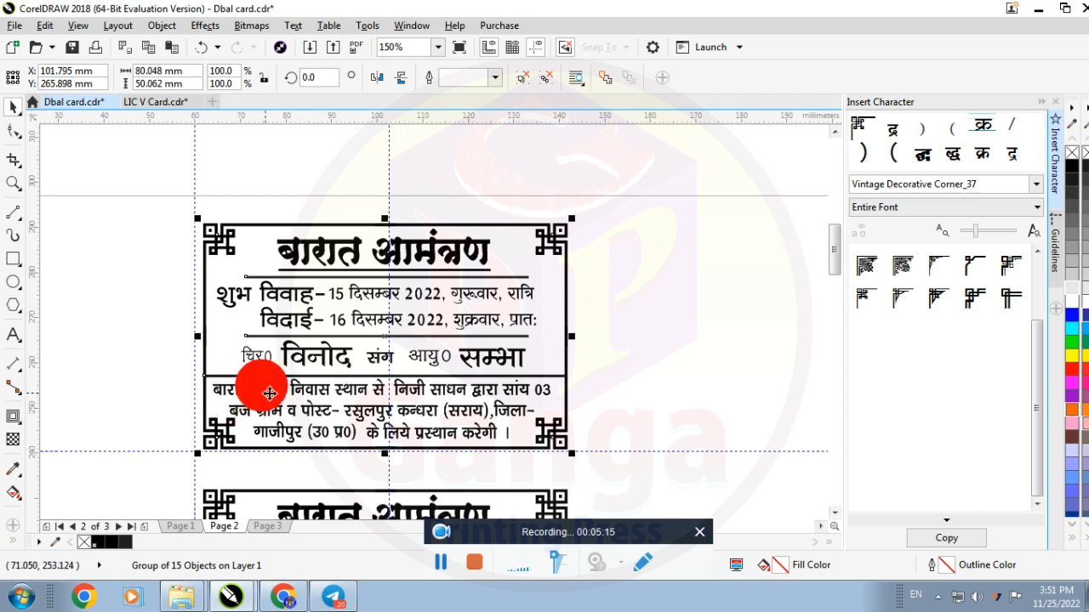
pyautogui.click(640, 378)
pyautogui.scroll(-5, 400, 330)
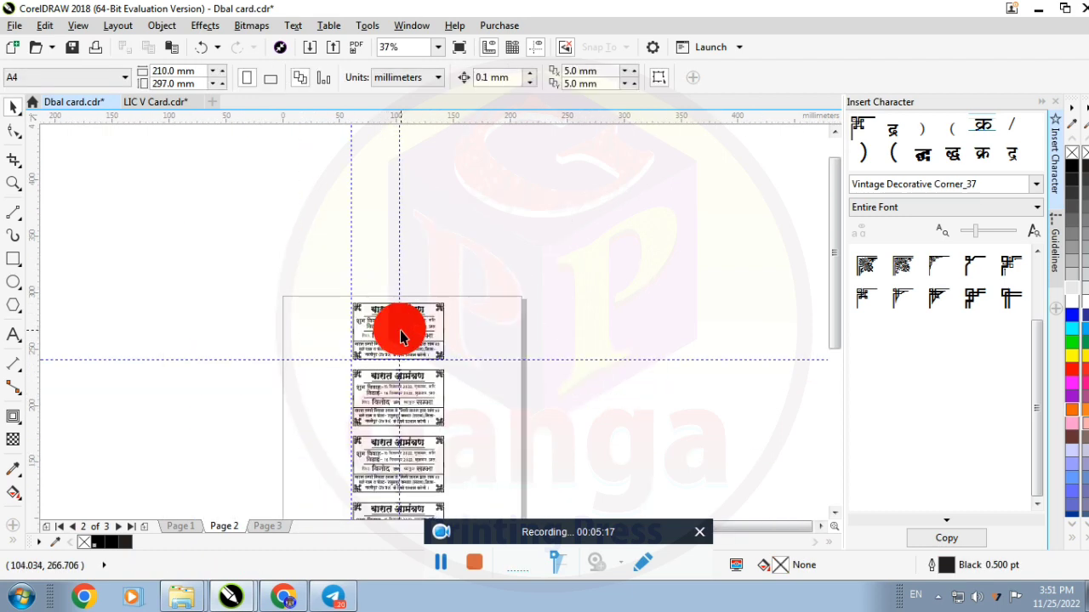
pyautogui.moveTo(291, 249); pyautogui.dragTo(478, 361)
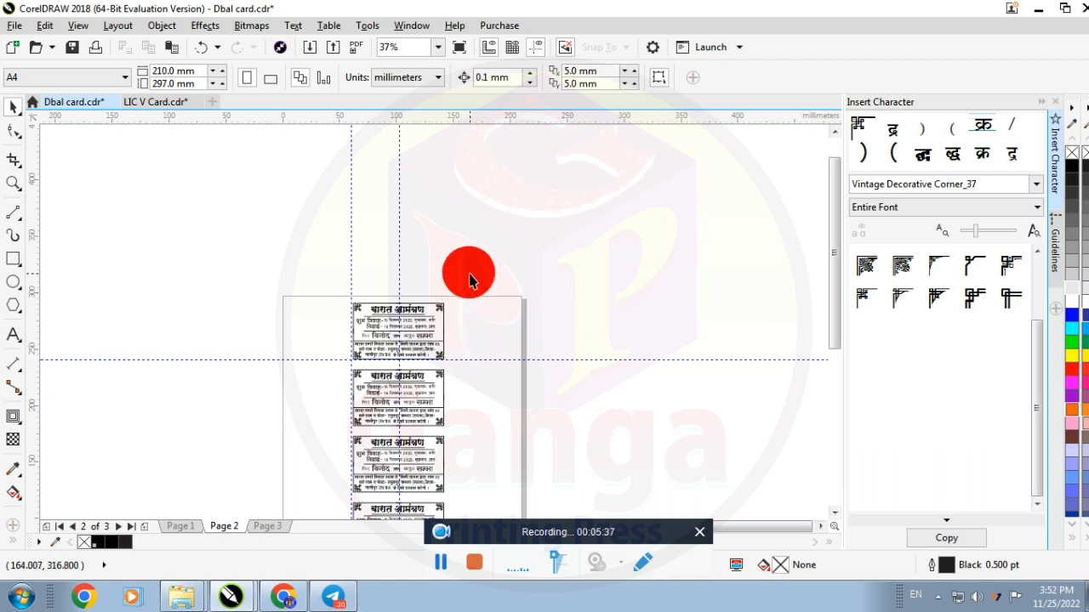
pyautogui.moveTo(473, 304); pyautogui.dragTo(503, 364)
pyautogui.moveTo(496, 246); pyautogui.dragTo(574, 508)
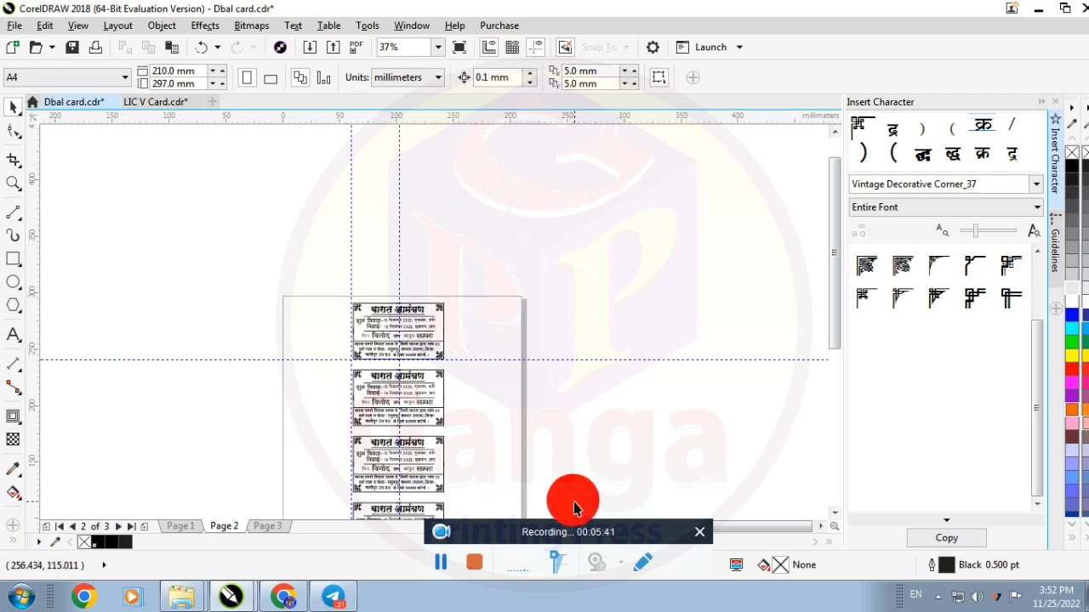
# - Switch to Telegram and open the shared files list of the GANGA PRINTING PRESS channel
pyautogui.click(347, 598)
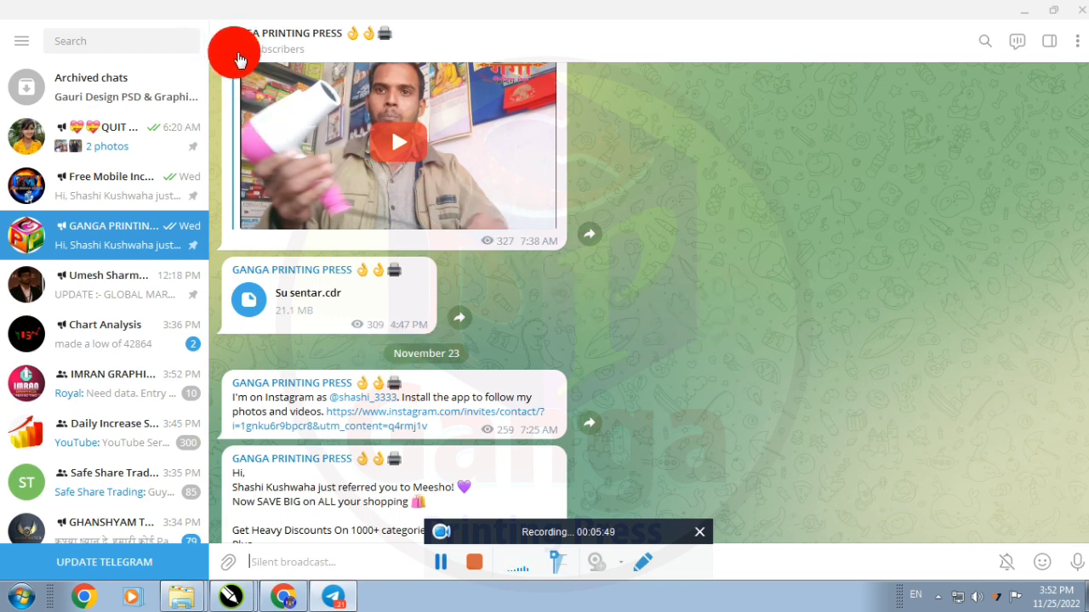
pyautogui.click(281, 41)
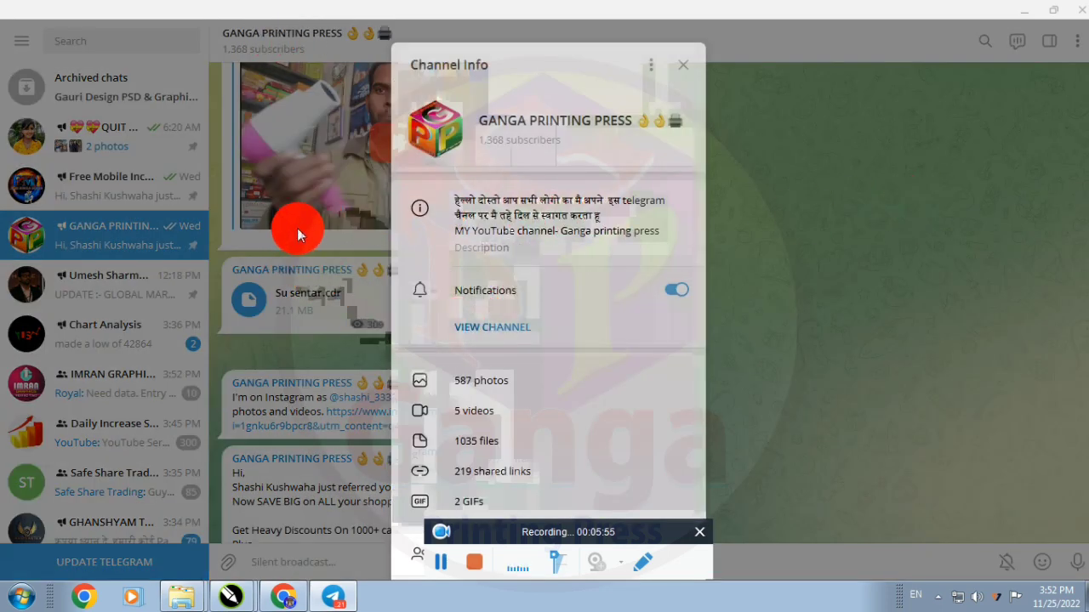
pyautogui.click(473, 442)
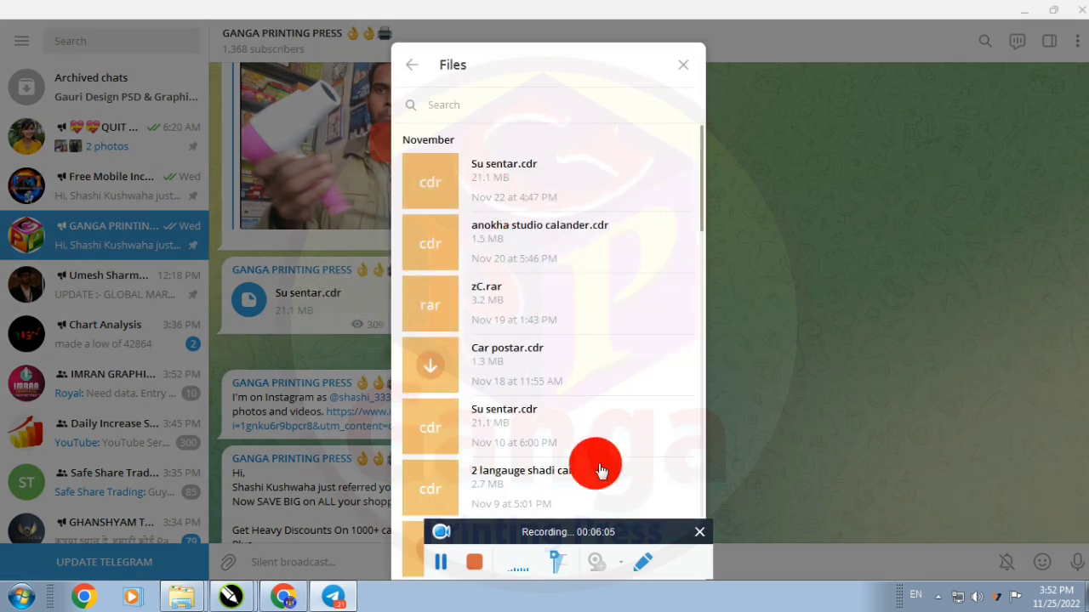
# - Browse the channel's shared CDR and RAR files from November back to August, and close the list
pyautogui.scroll(-3, 575, 384)
pyautogui.scroll(-4, 528, 408)
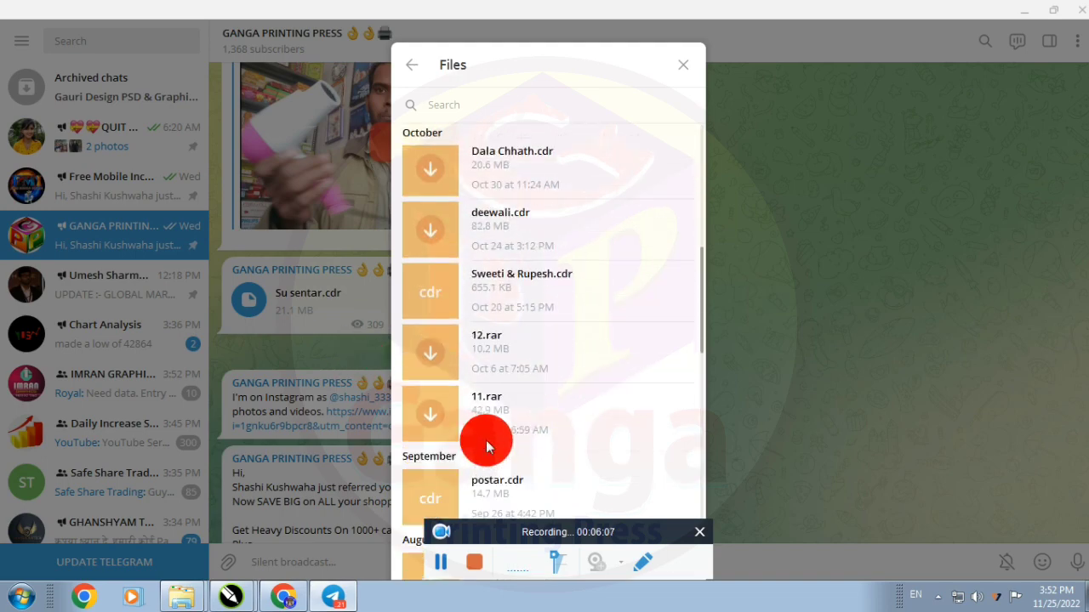
pyautogui.scroll(-2, 425, 442)
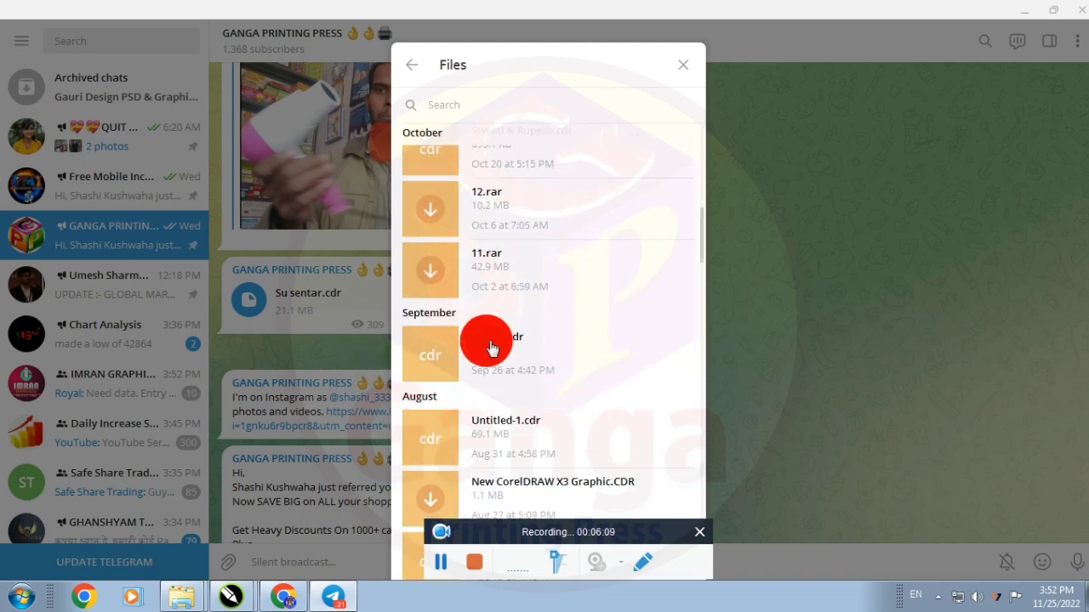
pyautogui.scroll(-4, 459, 365)
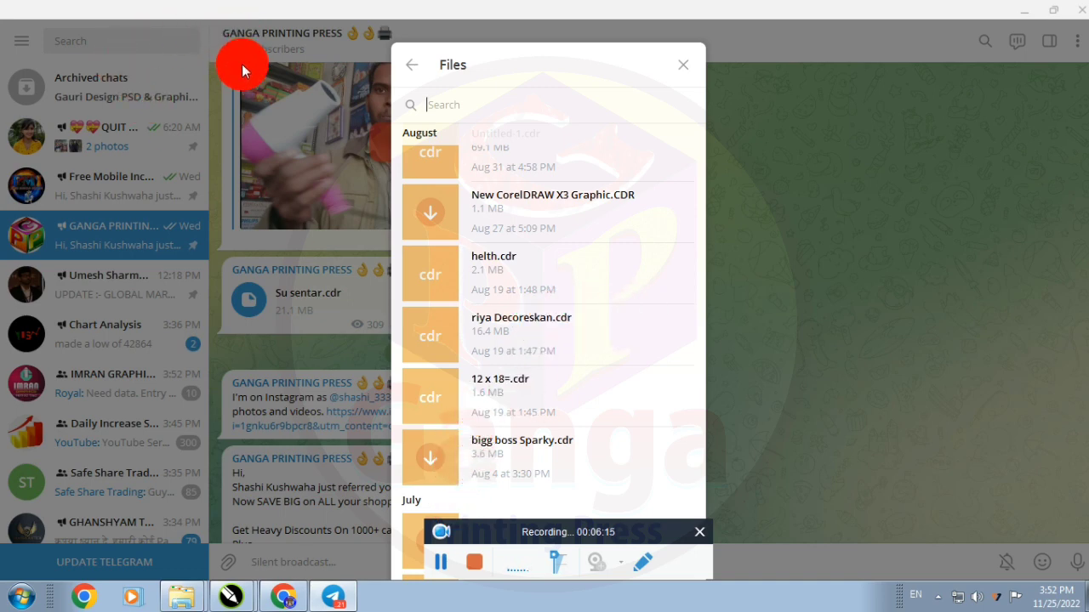
pyautogui.click(680, 74)
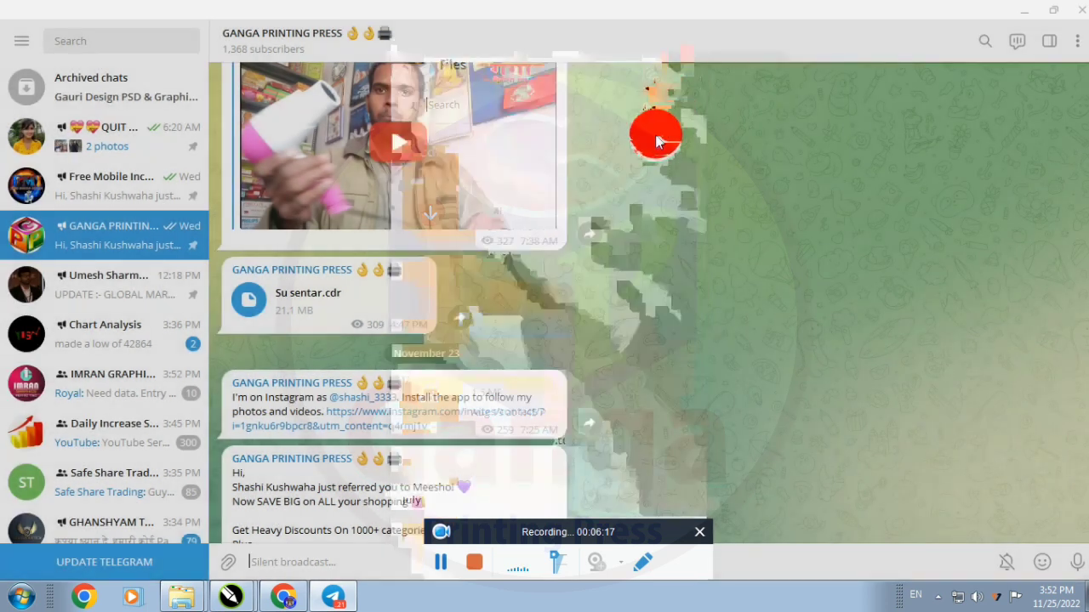